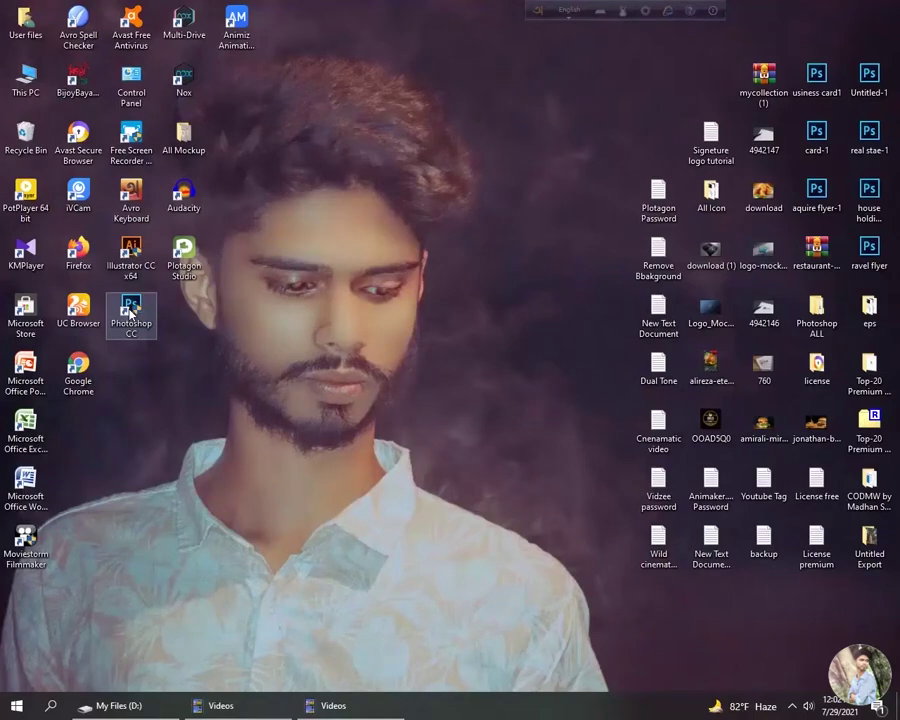
Launch Photoshop and open the oz22tSoEGOQ-unsplash photo of a leaf with water droplets from the International Photo Editing folder.
{"action": "double_click", "coordinate": [130, 313]}
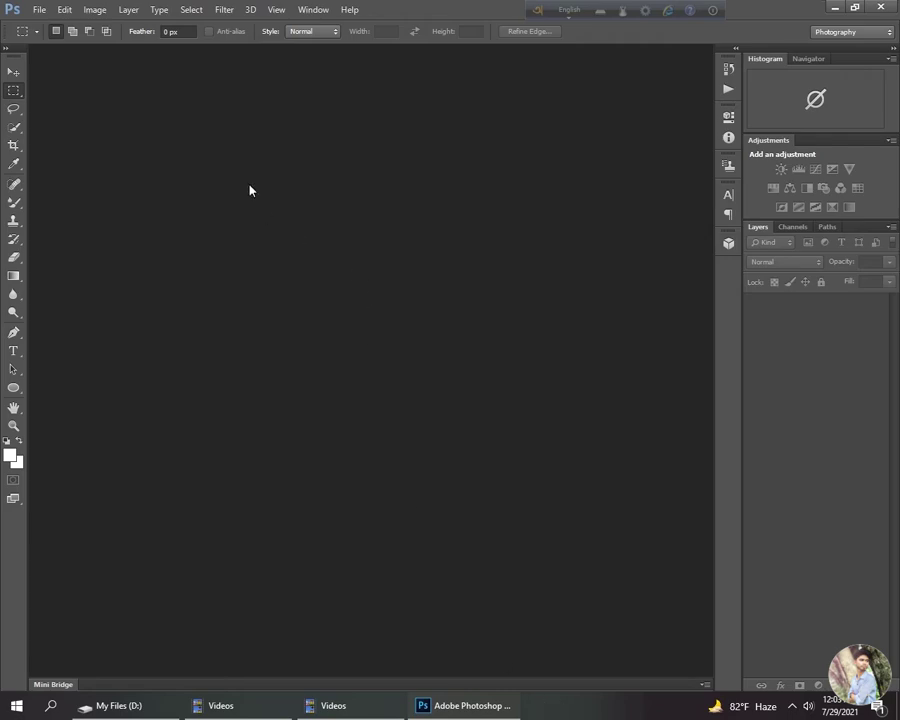
{"action": "left_click", "coordinate": [36, 9]}
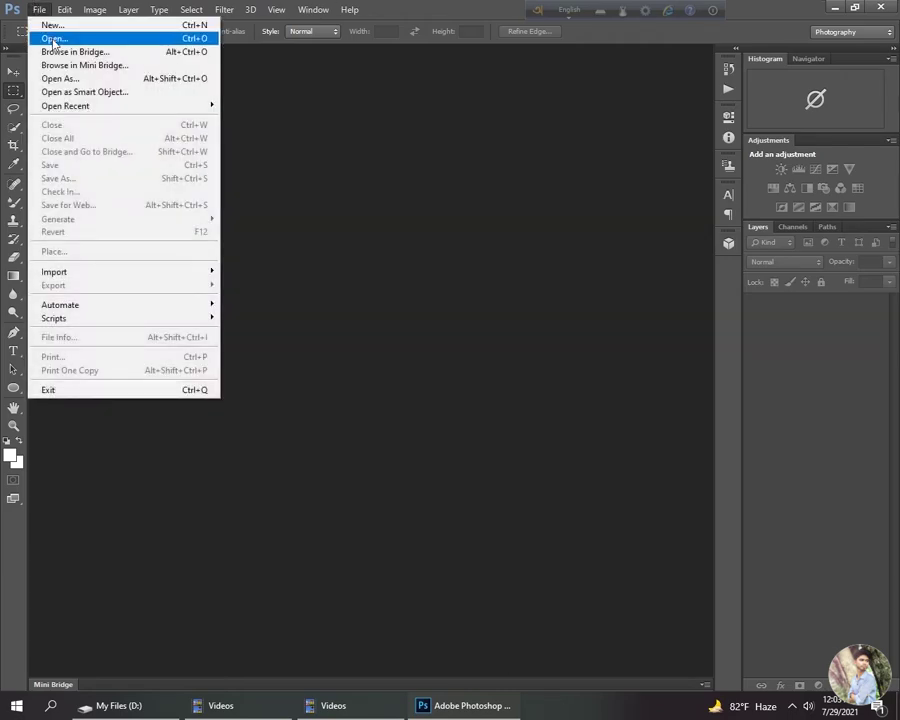
{"action": "left_click", "coordinate": [44, 38]}
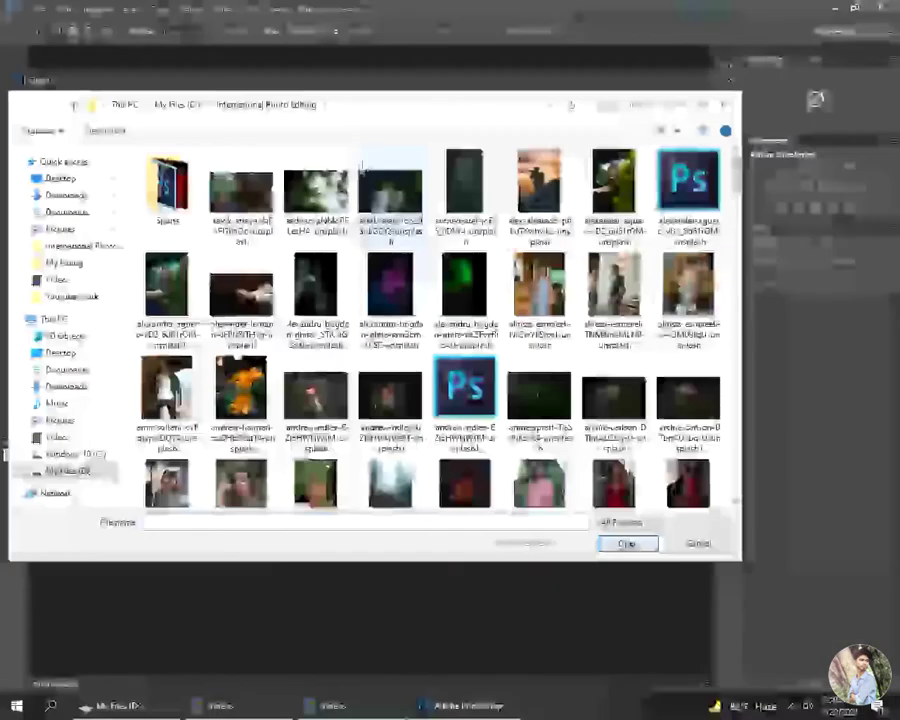
{"action": "left_click", "coordinate": [390, 195]}
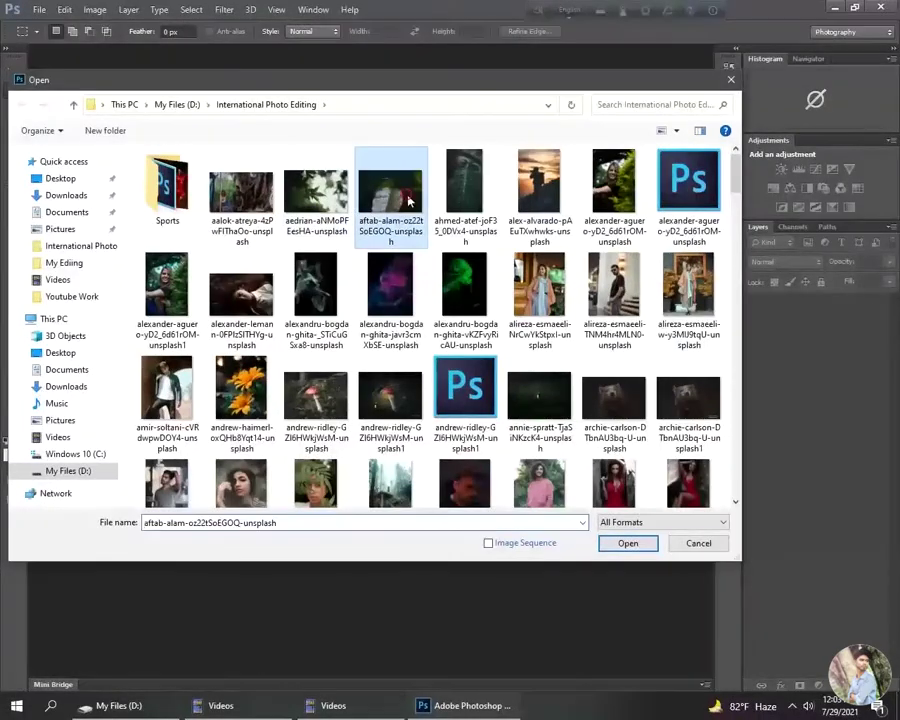
{"action": "left_click", "coordinate": [629, 543]}
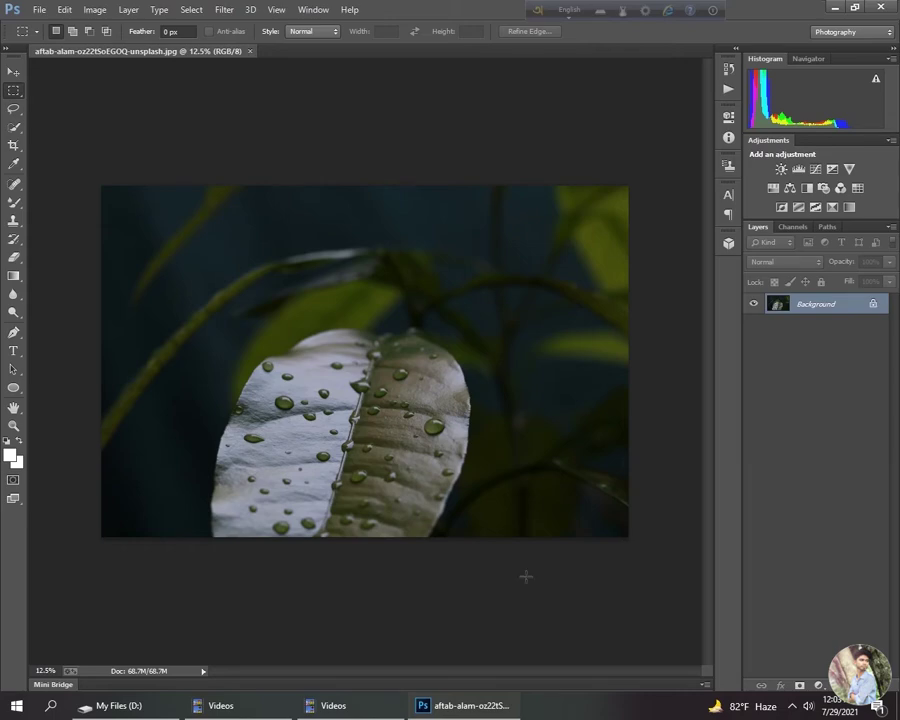
Activate the Move tool and create a blank 1280 x 720 pixel document at 300 pixels/inch, RGB Color, with a white background.
{"action": "left_click", "coordinate": [12, 72]}
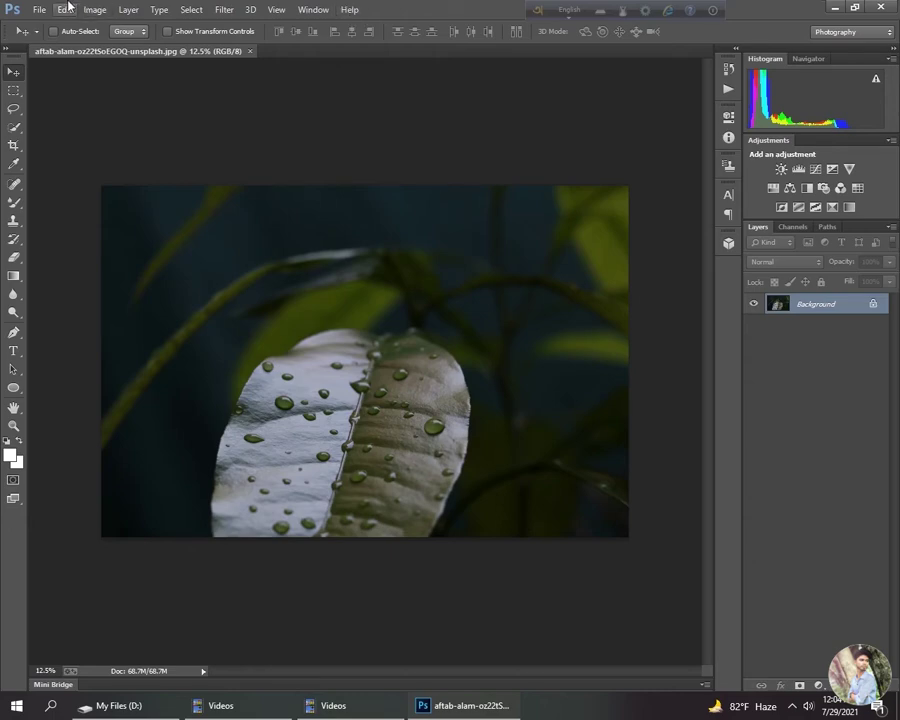
{"action": "left_click", "coordinate": [38, 9]}
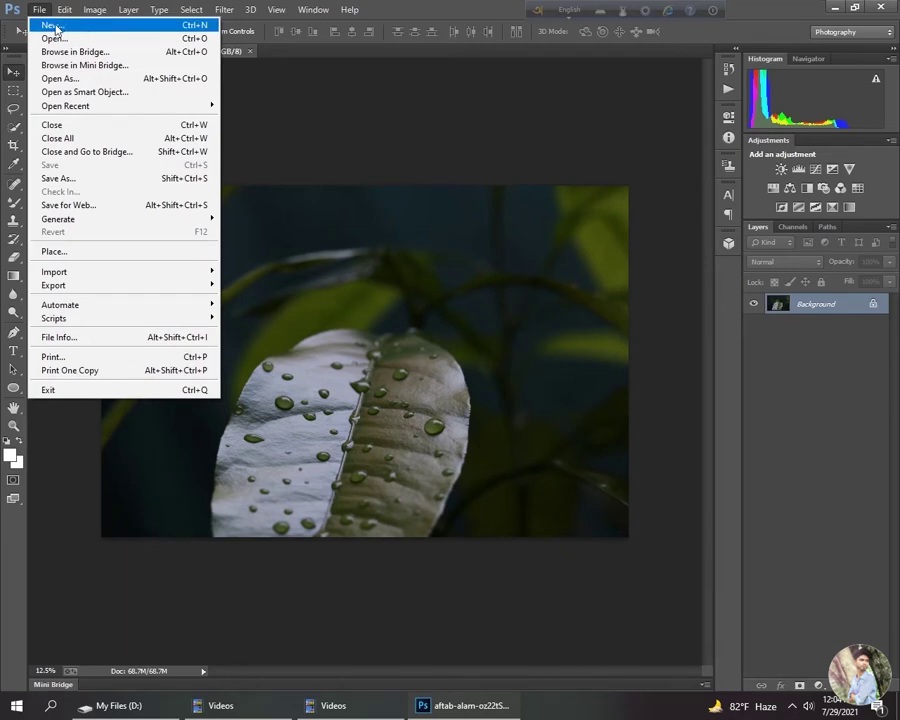
{"action": "left_click", "coordinate": [55, 28]}
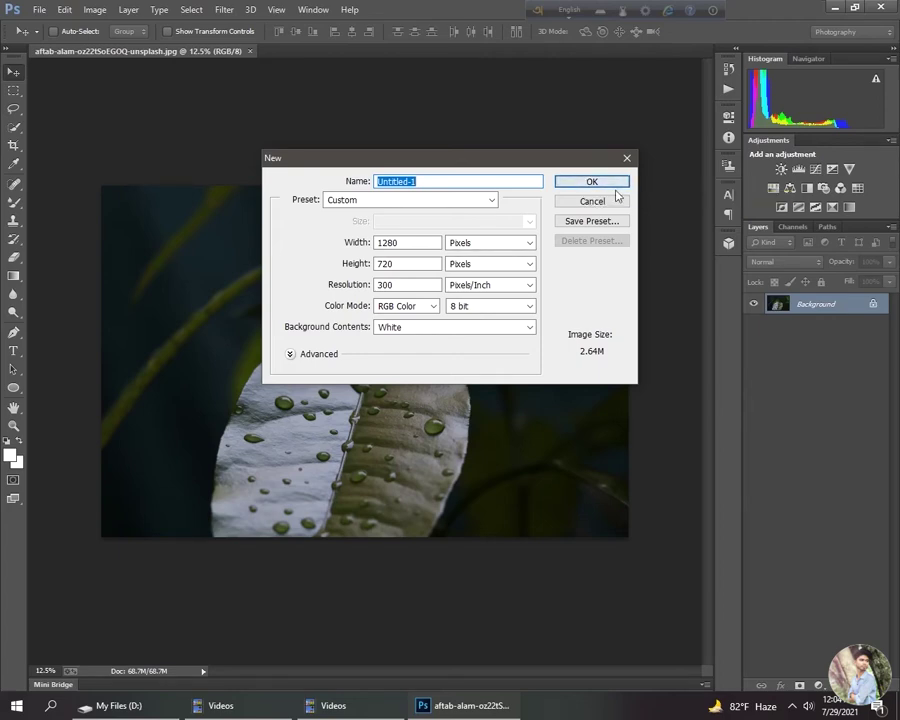
{"action": "left_click", "coordinate": [572, 181]}
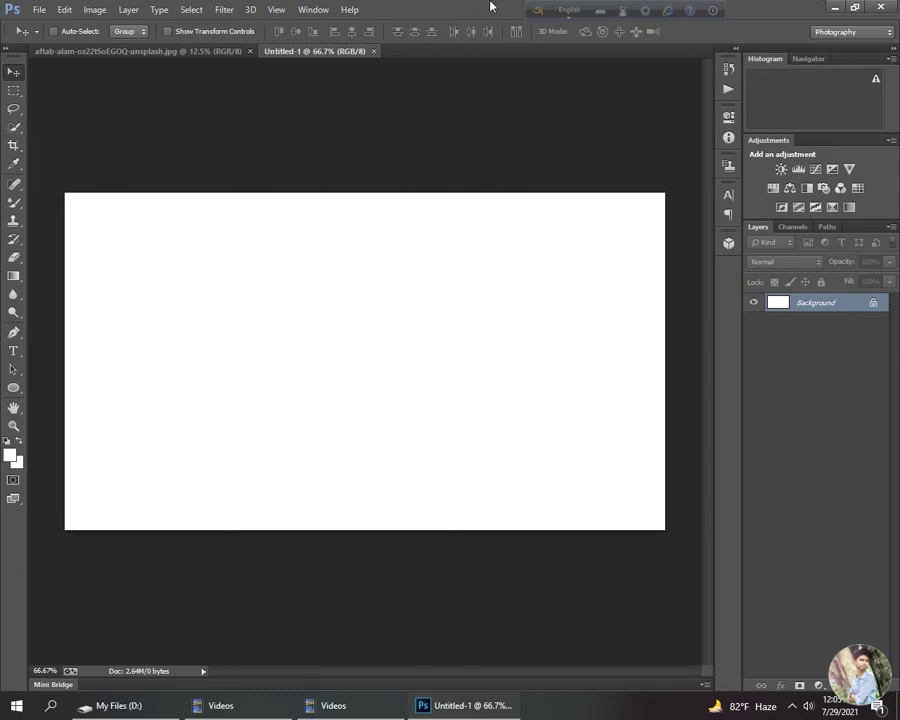
Open the aNMoPFEesHA-unsplash photo of green leaves from the International Photo Editing folder.
{"action": "left_click", "coordinate": [47, 9]}
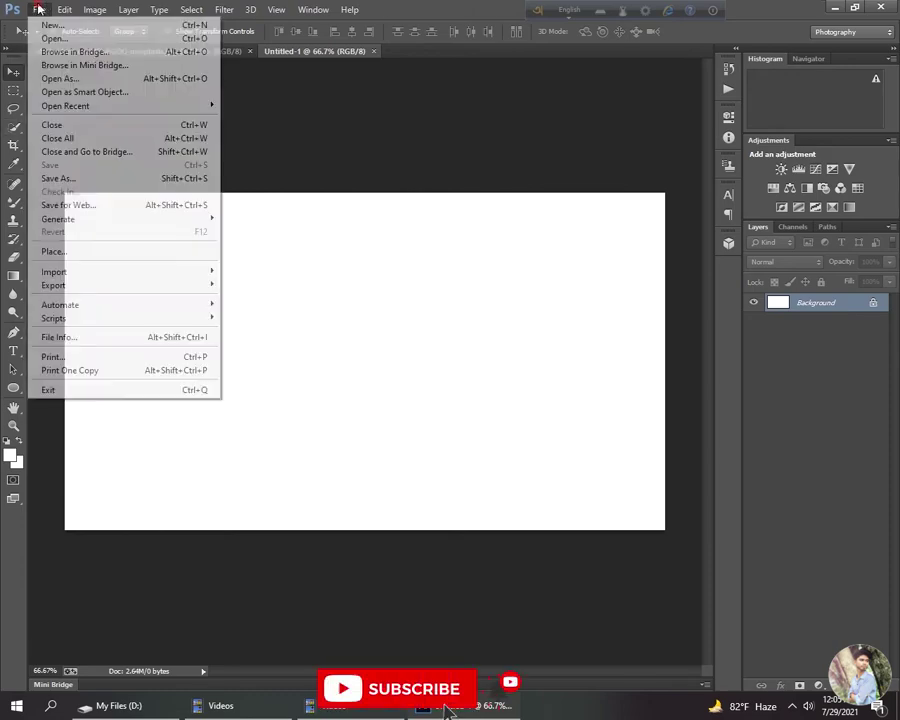
{"action": "left_click", "coordinate": [68, 38]}
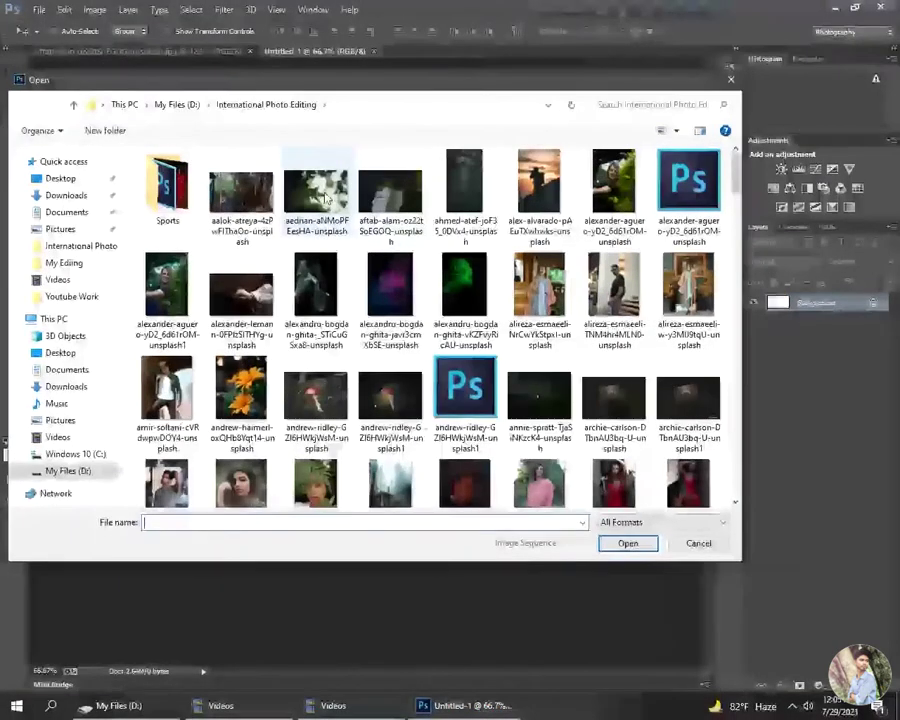
{"action": "left_click", "coordinate": [630, 545]}
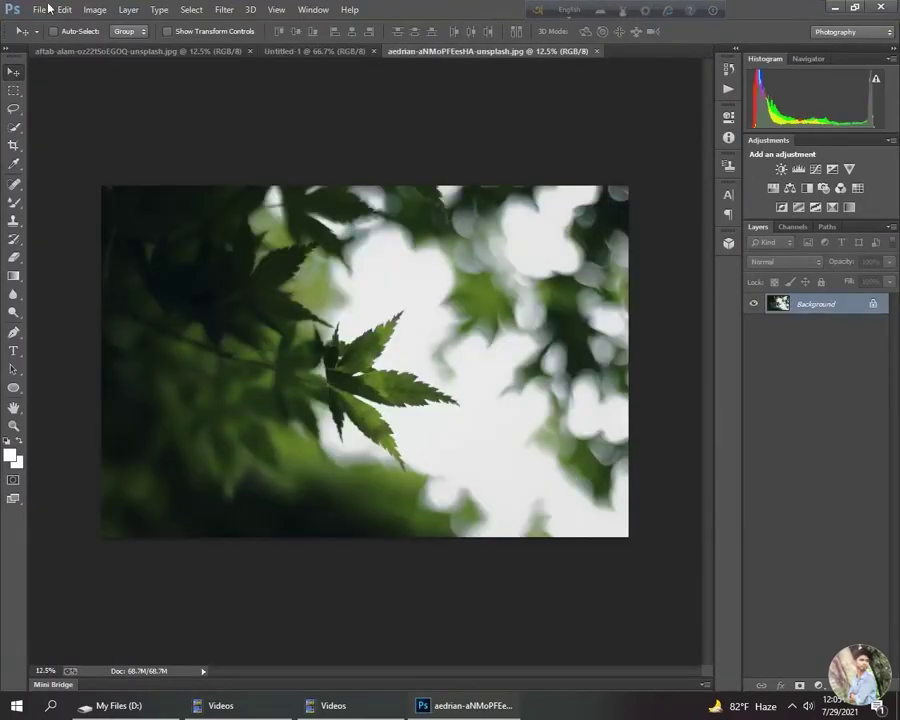
Try to open the dark portrait-format photo joF35_0DVx4-unsplash with Open As, using the Photoshop (*.PSD;*.PDD) format.
{"action": "left_click", "coordinate": [36, 9]}
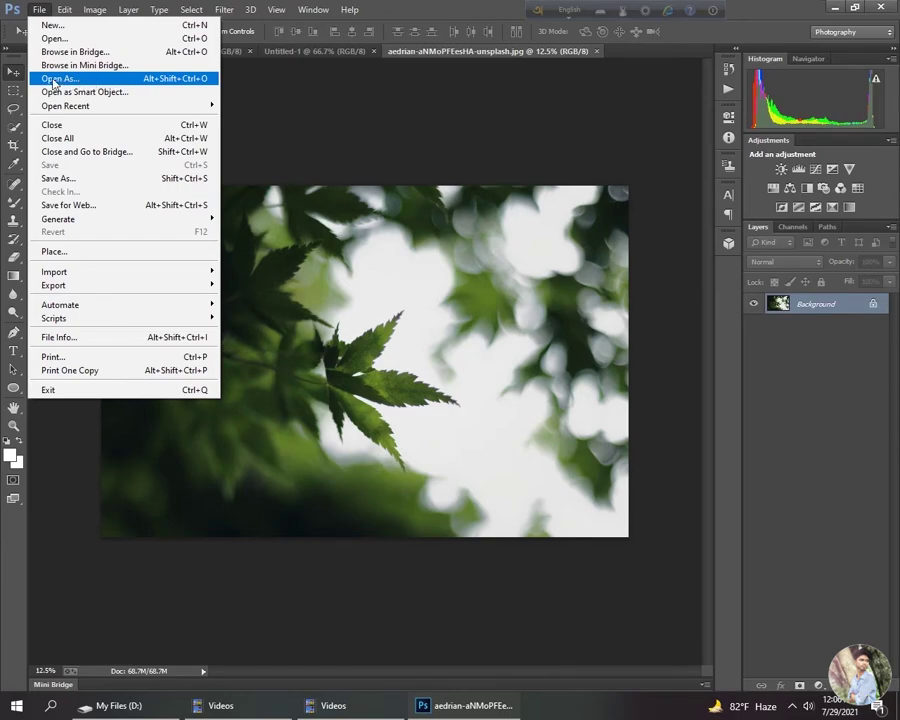
{"action": "left_click", "coordinate": [53, 79]}
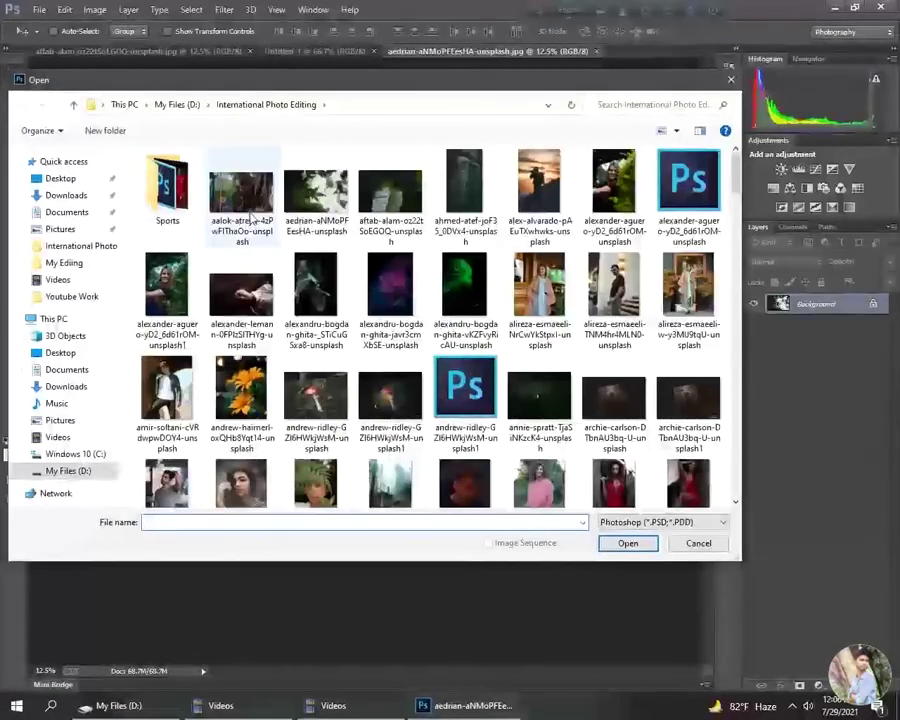
{"action": "left_click", "coordinate": [468, 183]}
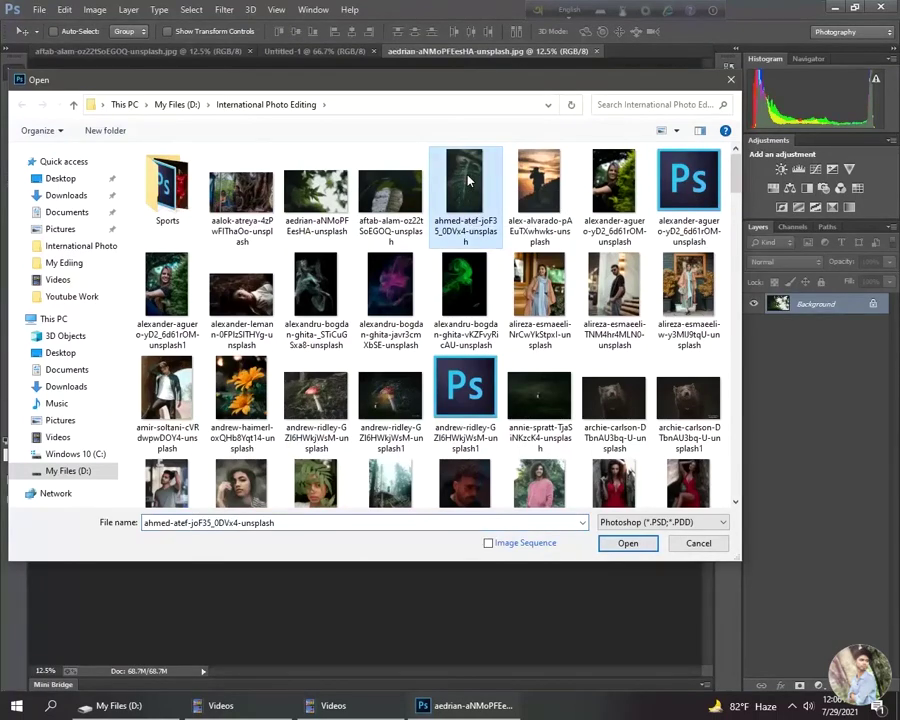
{"action": "left_click", "coordinate": [628, 543]}
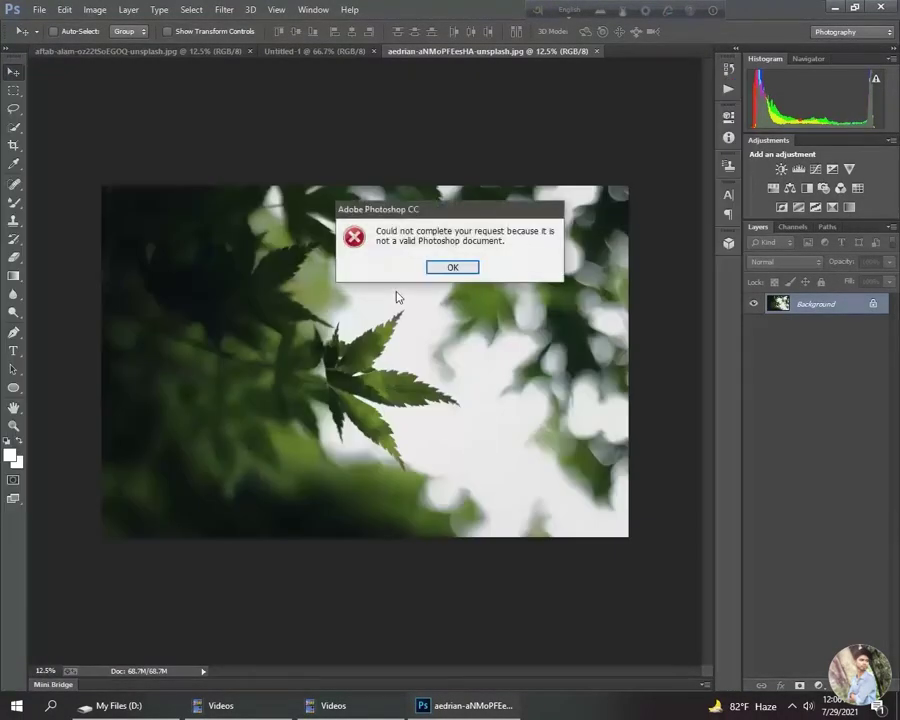
{"action": "left_click", "coordinate": [468, 267]}
Open the layered yD2_6d61rOM-unsplash PSD file with Open As in Photoshop format, and close that document.
{"action": "left_click", "coordinate": [40, 10]}
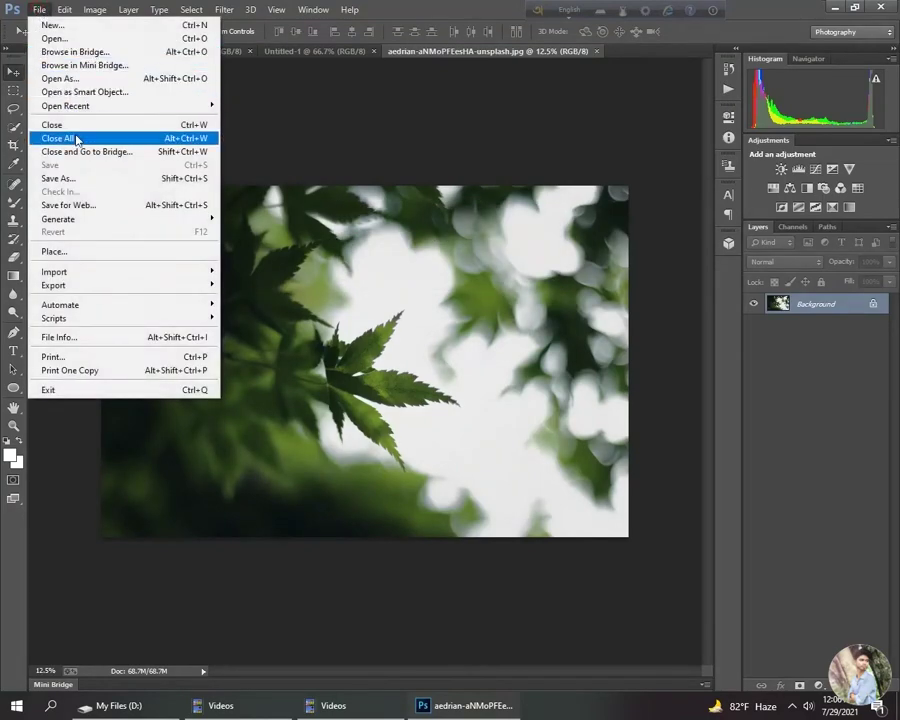
{"action": "left_click", "coordinate": [88, 78]}
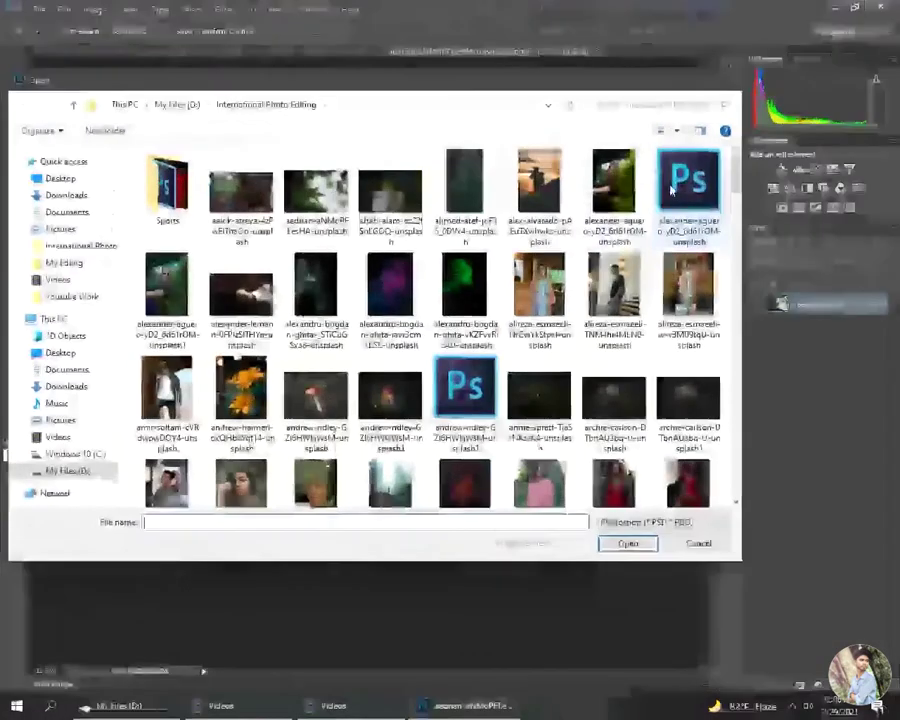
{"action": "left_click", "coordinate": [646, 543]}
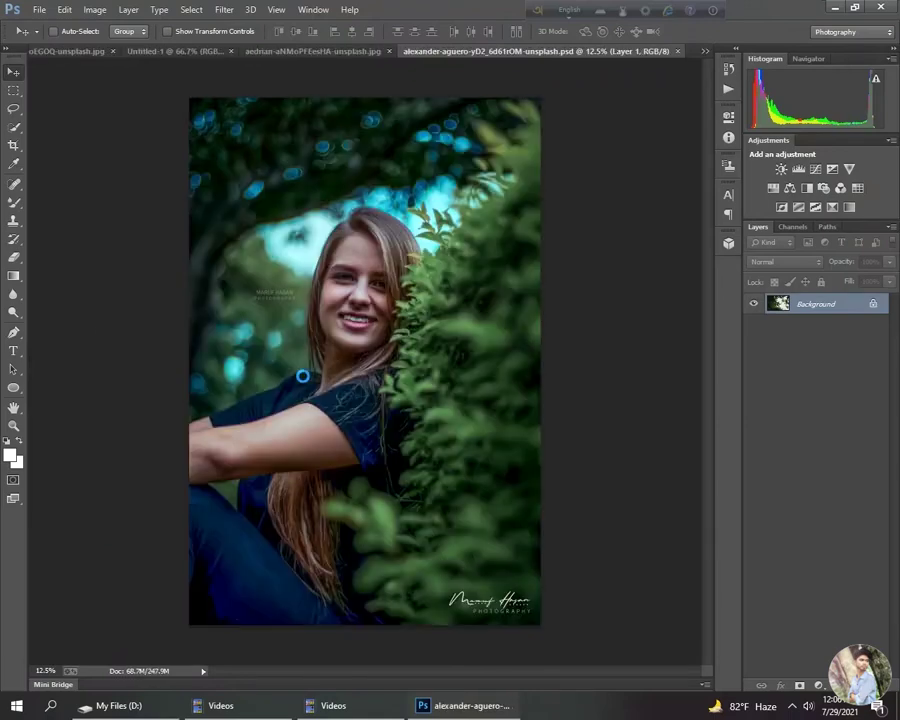
{"action": "left_click", "coordinate": [677, 50]}
Open the sunset photographer image pAEuTXwhwks-unsplash as a Smart Object, and close it without saving.
{"action": "left_click", "coordinate": [38, 9]}
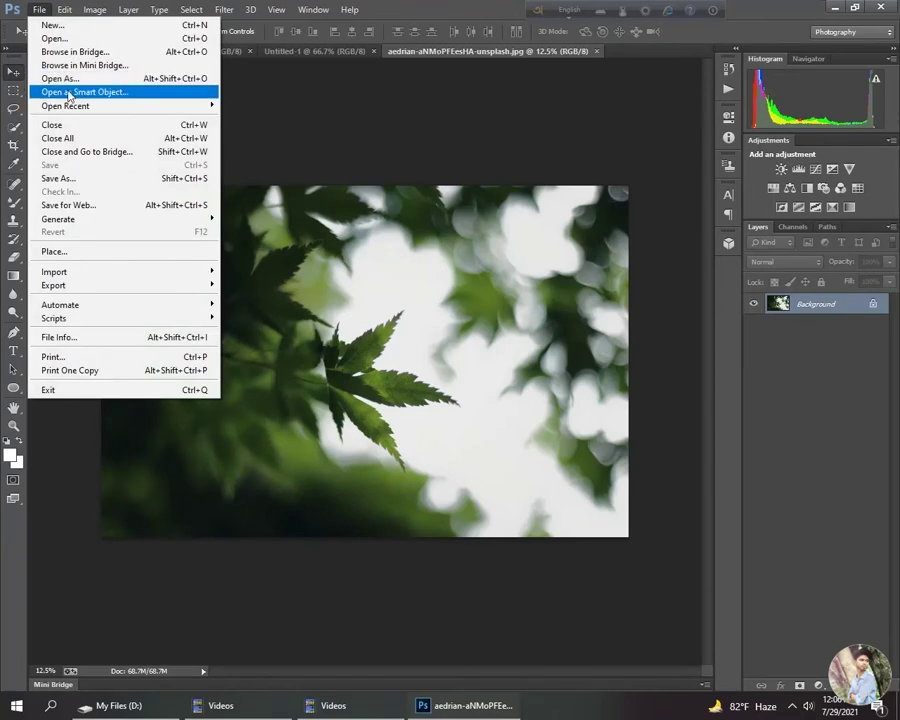
{"action": "left_click", "coordinate": [128, 92]}
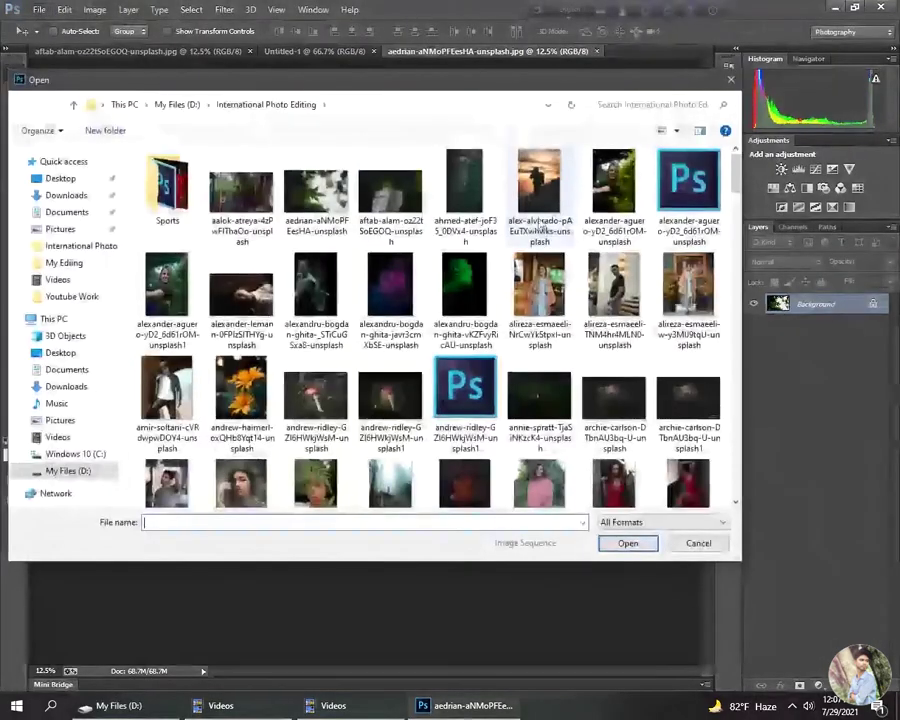
{"action": "left_click", "coordinate": [539, 185]}
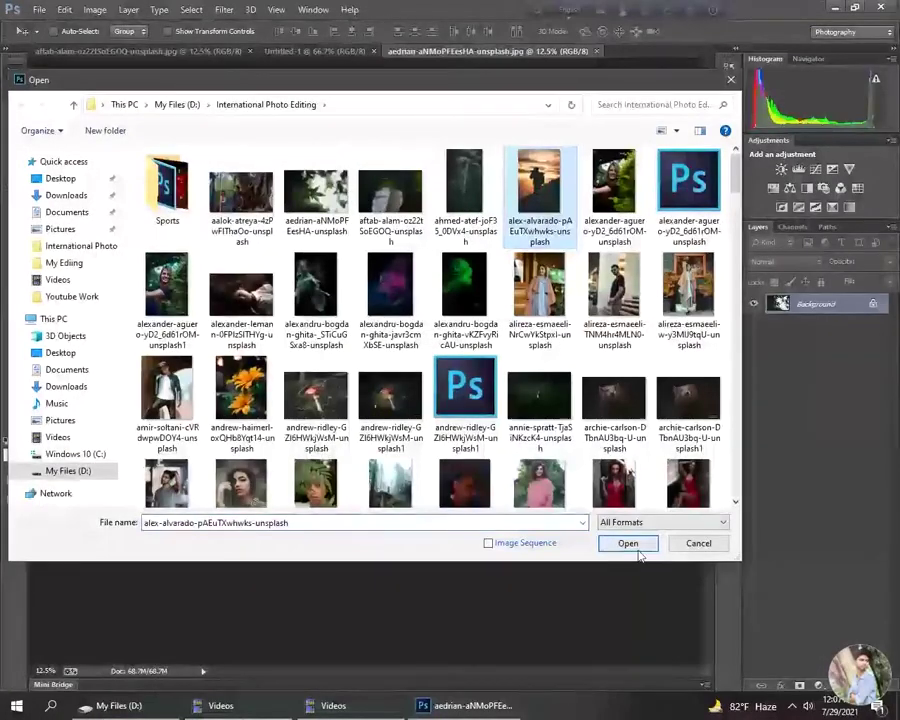
{"action": "left_click", "coordinate": [630, 543]}
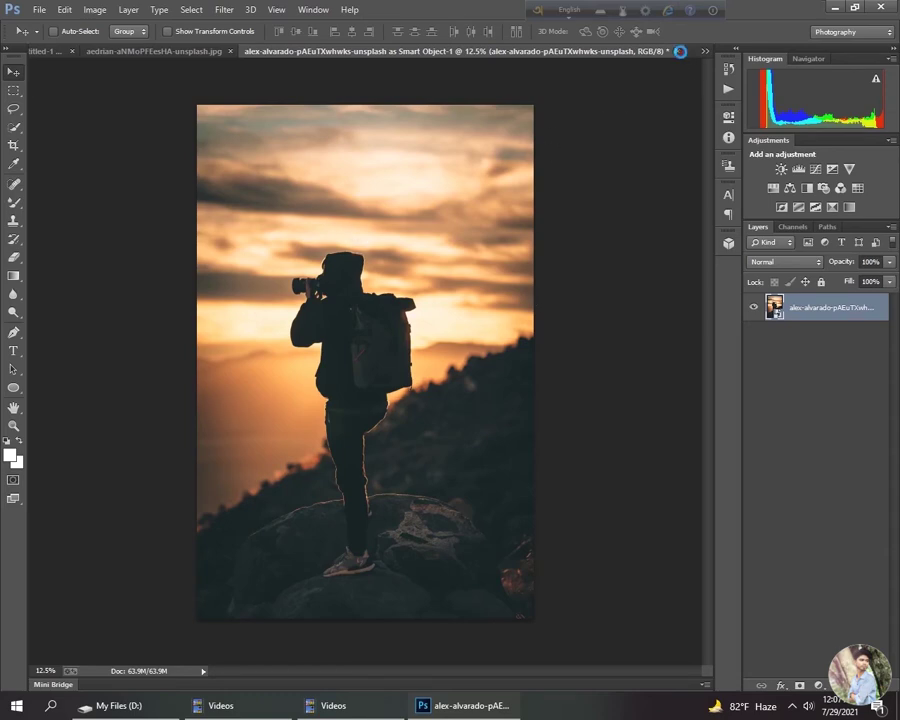
{"action": "left_click", "coordinate": [678, 52]}
{"action": "left_click", "coordinate": [478, 264]}
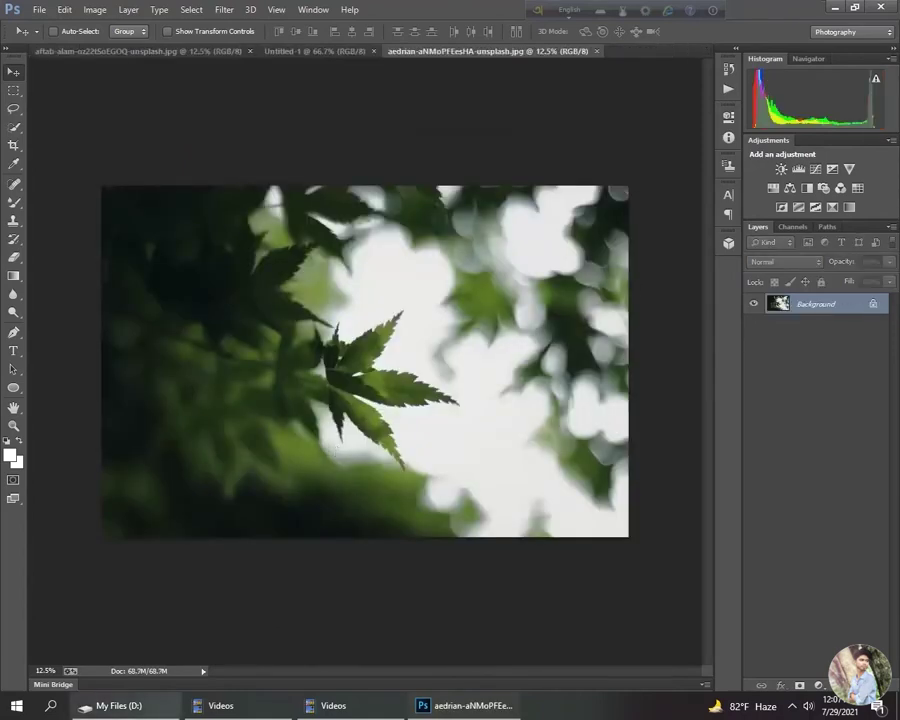
Reopen the sunset photographer image from the recent files list, and close only that document.
{"action": "left_click", "coordinate": [40, 9]}
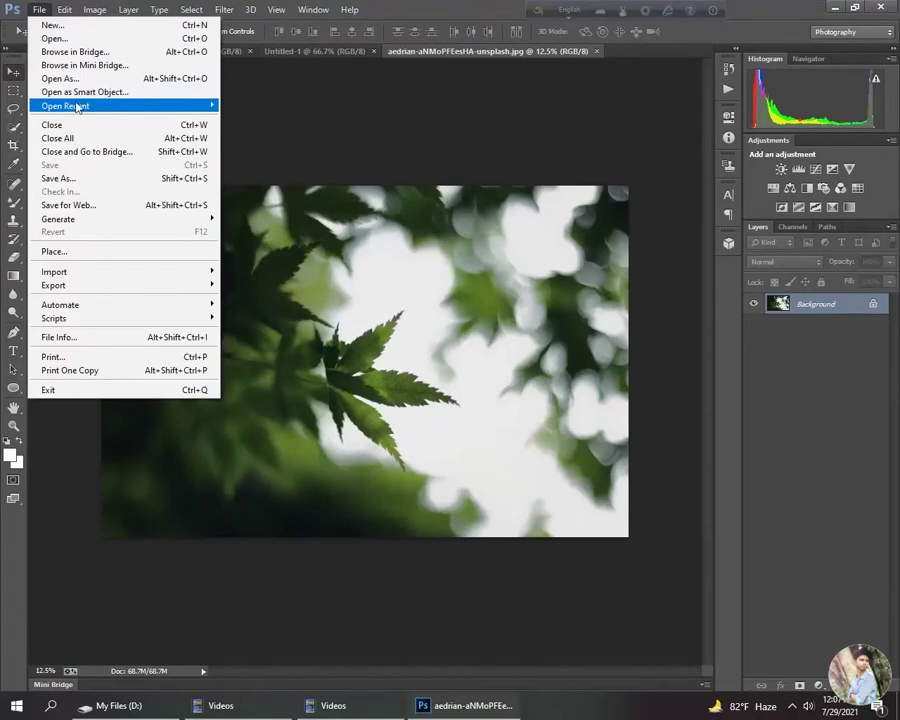
{"action": "mouse_move", "coordinate": [110, 108]}
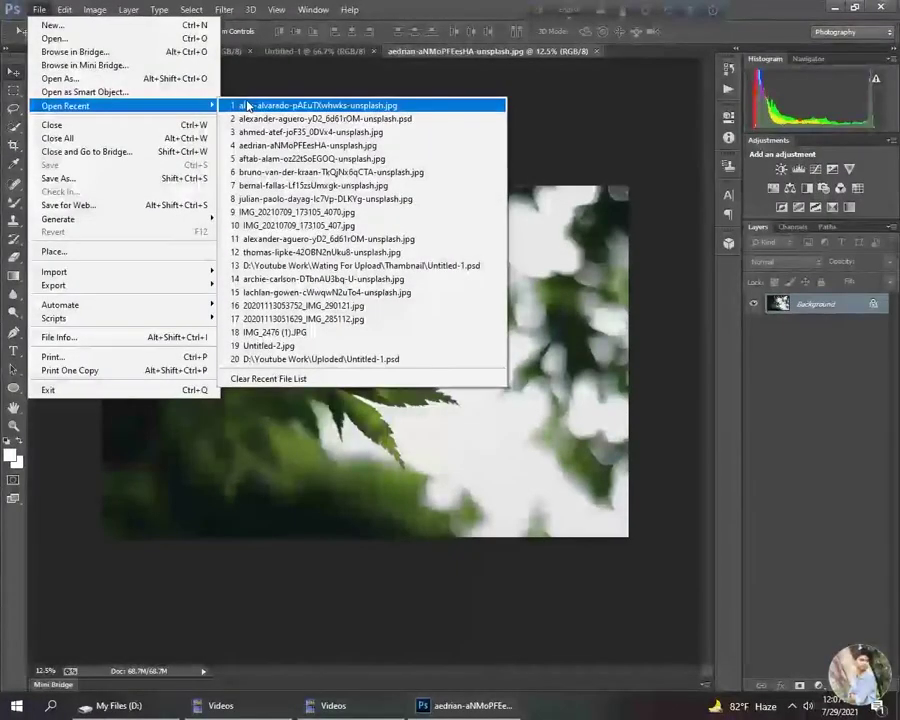
{"action": "left_click", "coordinate": [276, 104]}
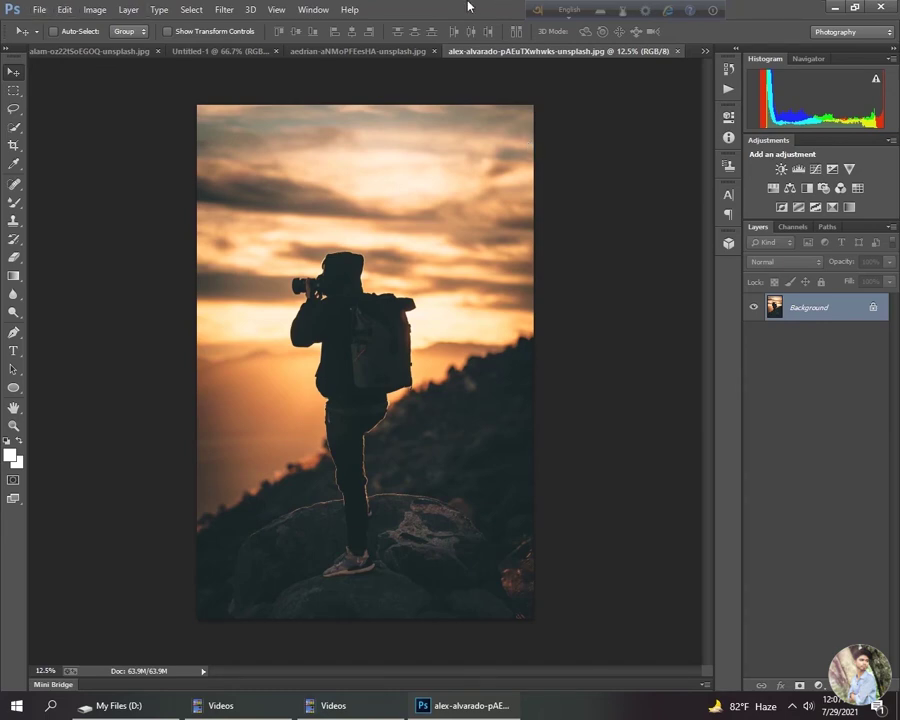
{"action": "left_click", "coordinate": [39, 9]}
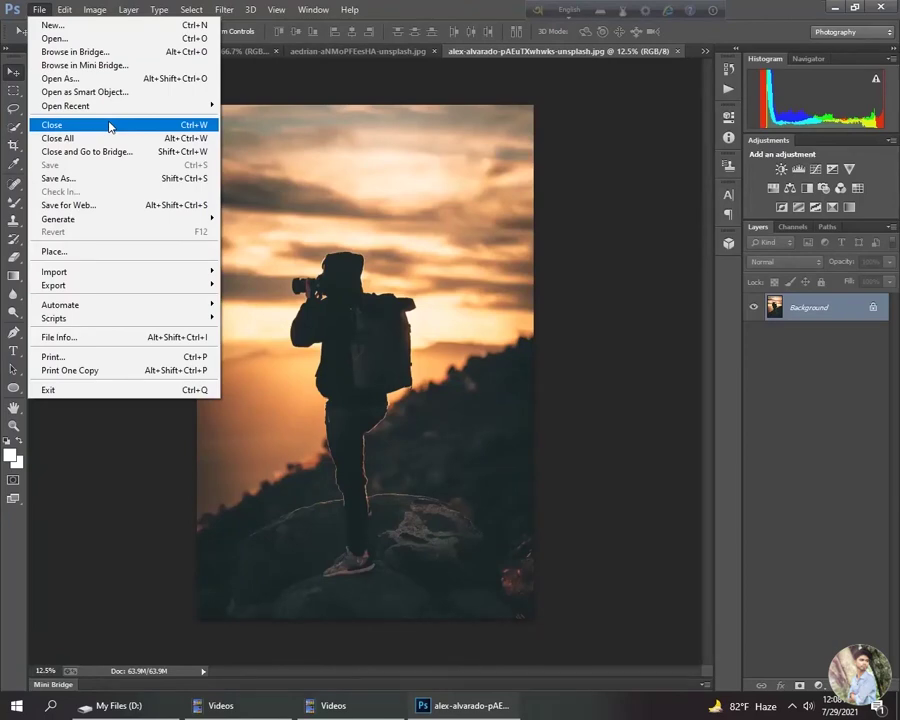
{"action": "left_click", "coordinate": [110, 126]}
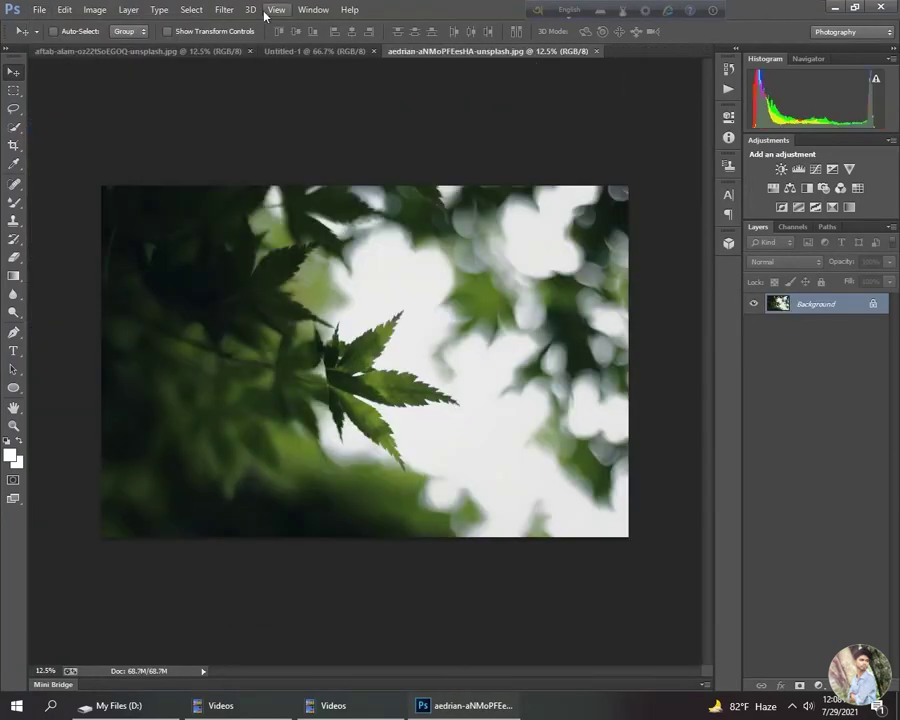
Close all the open documents at once with Close All.
{"action": "left_click", "coordinate": [40, 9]}
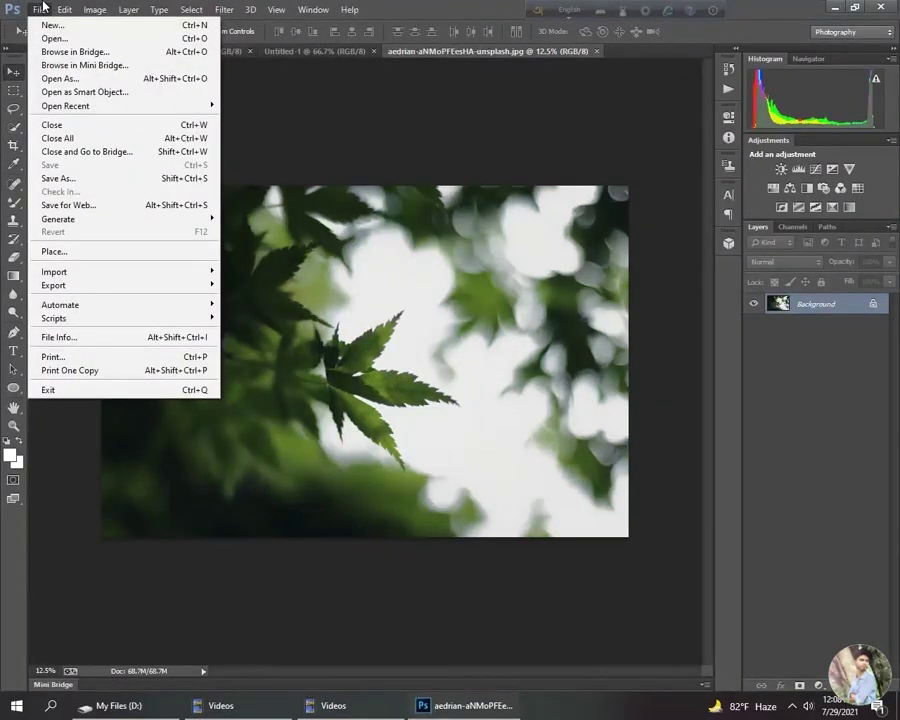
{"action": "left_click", "coordinate": [43, 6]}
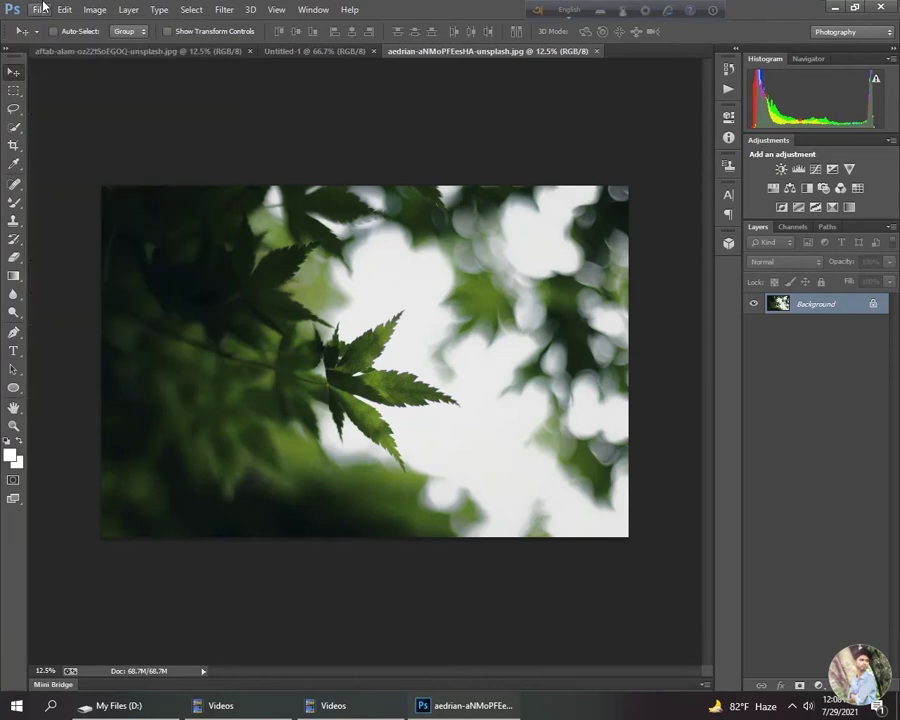
{"action": "left_click", "coordinate": [40, 8]}
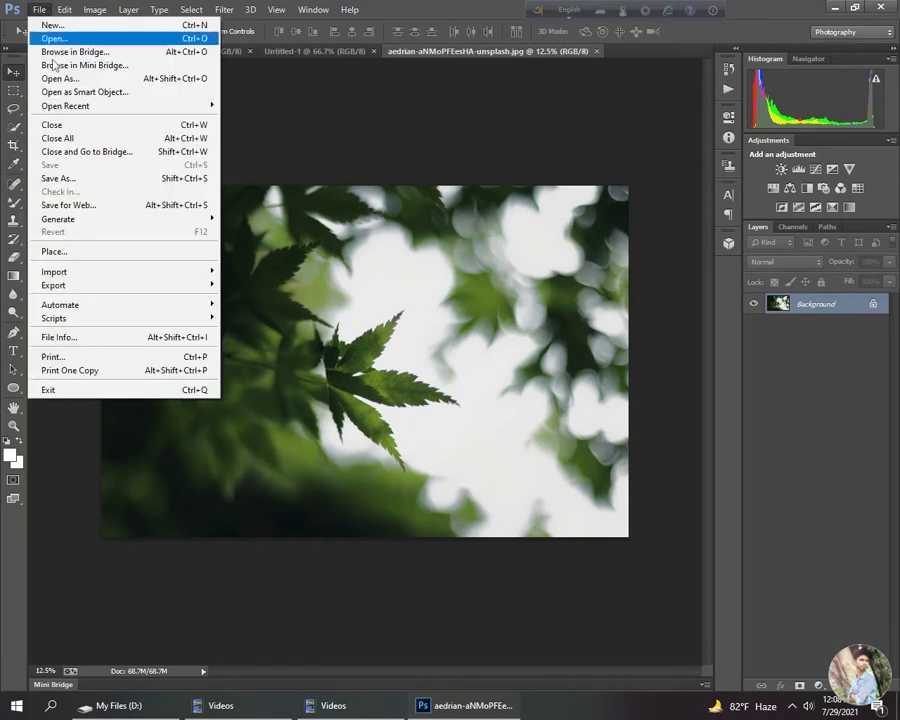
{"action": "left_click", "coordinate": [84, 141]}
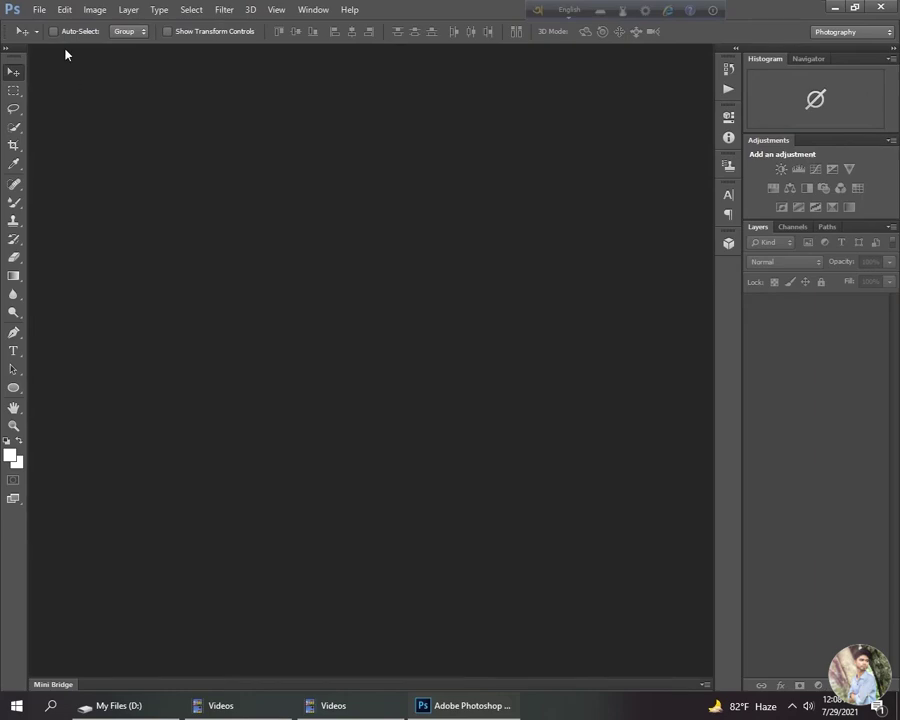
Open the animal photo DTbnAU3bq-U-unsplash1, and close it with Close and Go to Bridge.
{"action": "left_click", "coordinate": [45, 8]}
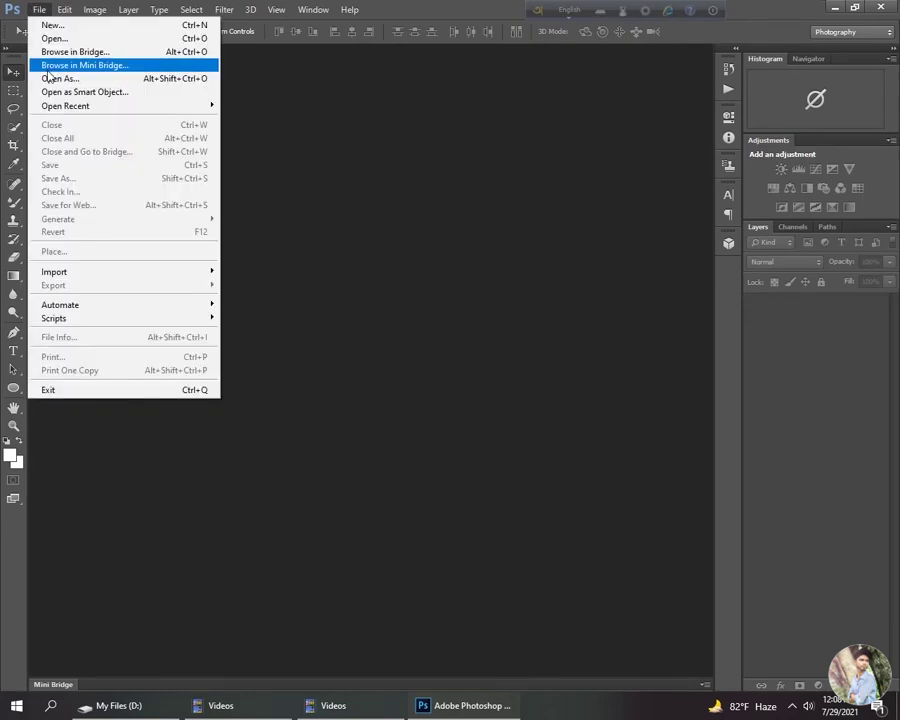
{"action": "left_click", "coordinate": [50, 38]}
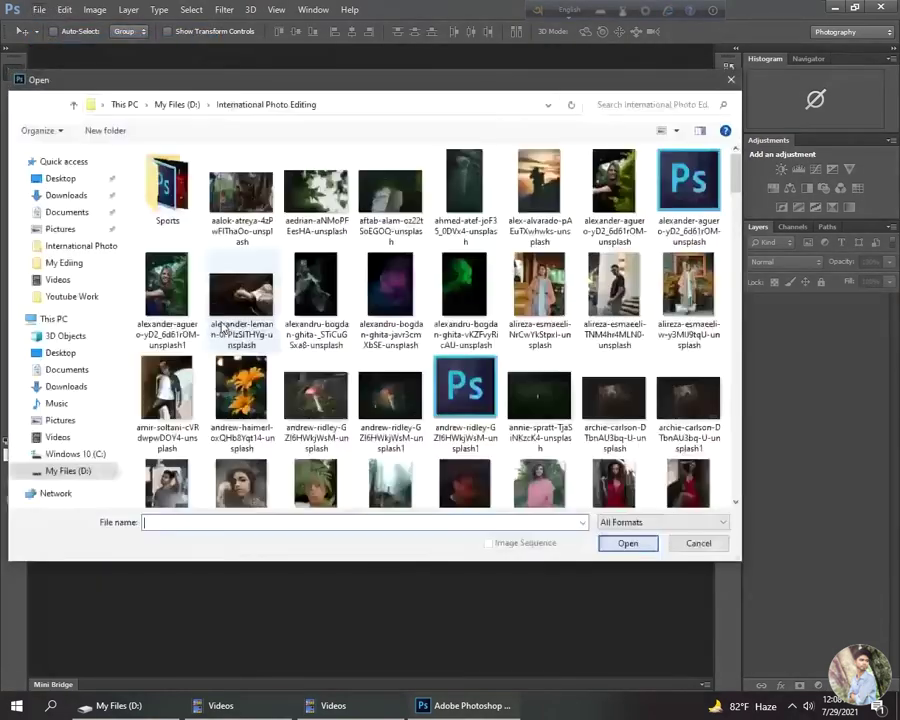
{"action": "left_click", "coordinate": [614, 405]}
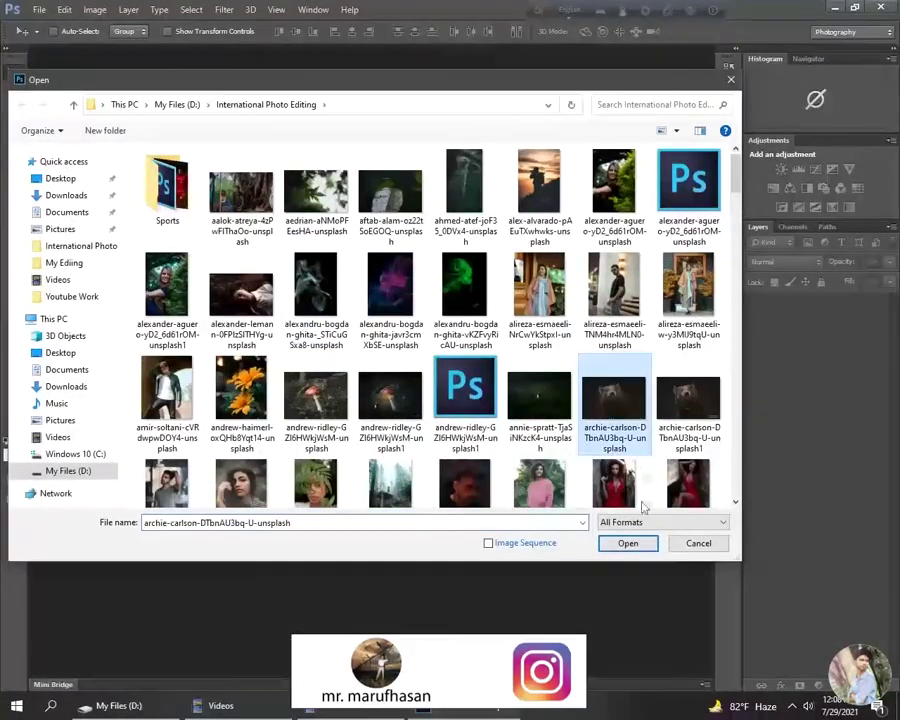
{"action": "left_click", "coordinate": [689, 405]}
{"action": "left_click", "coordinate": [628, 543]}
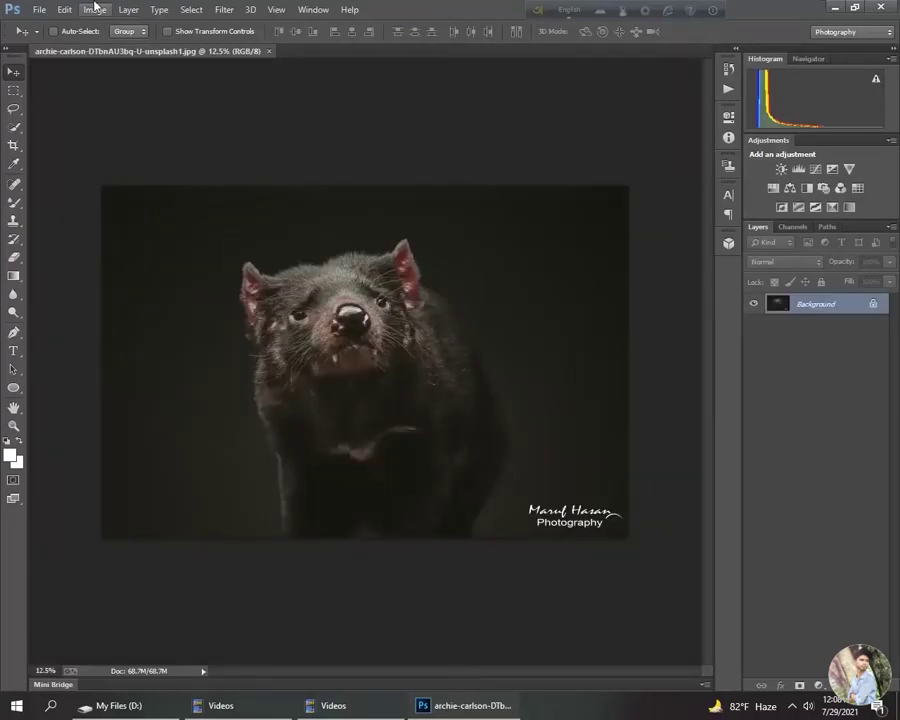
{"action": "left_click", "coordinate": [38, 8]}
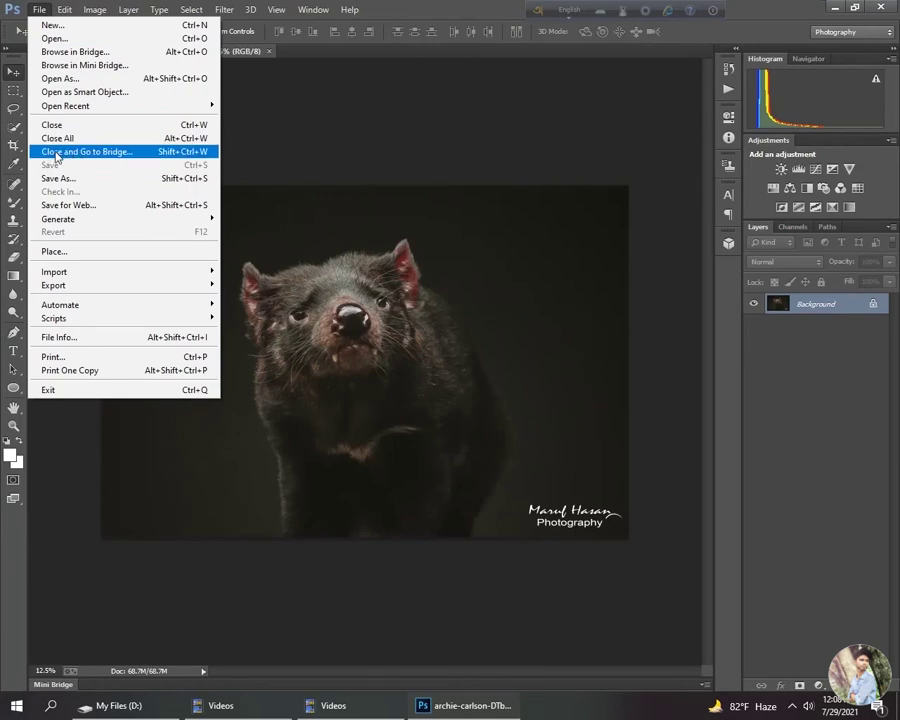
{"action": "left_click", "coordinate": [127, 154]}
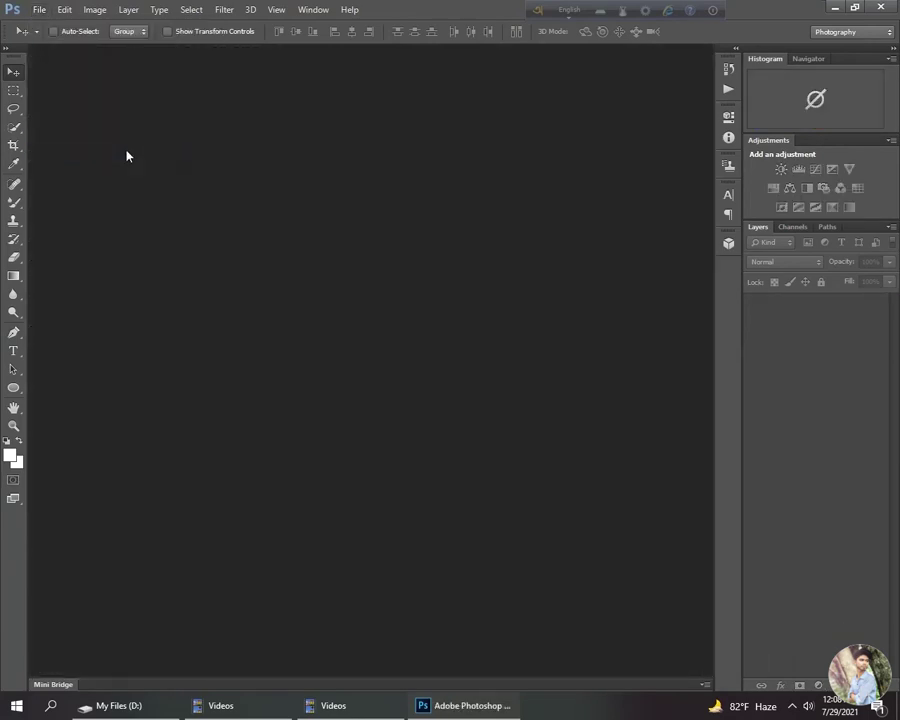
Open the animal photo DTbnAU3bq-U-unsplash1 again from the International Photo Editing folder.
{"action": "left_click", "coordinate": [37, 12]}
{"action": "left_click", "coordinate": [60, 36]}
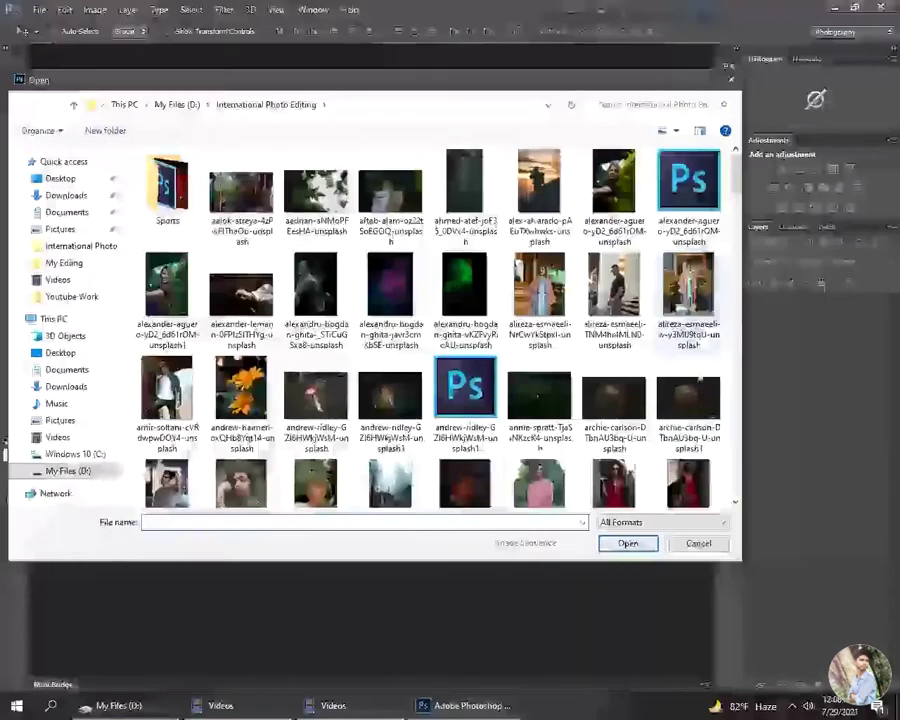
{"action": "left_click", "coordinate": [688, 400]}
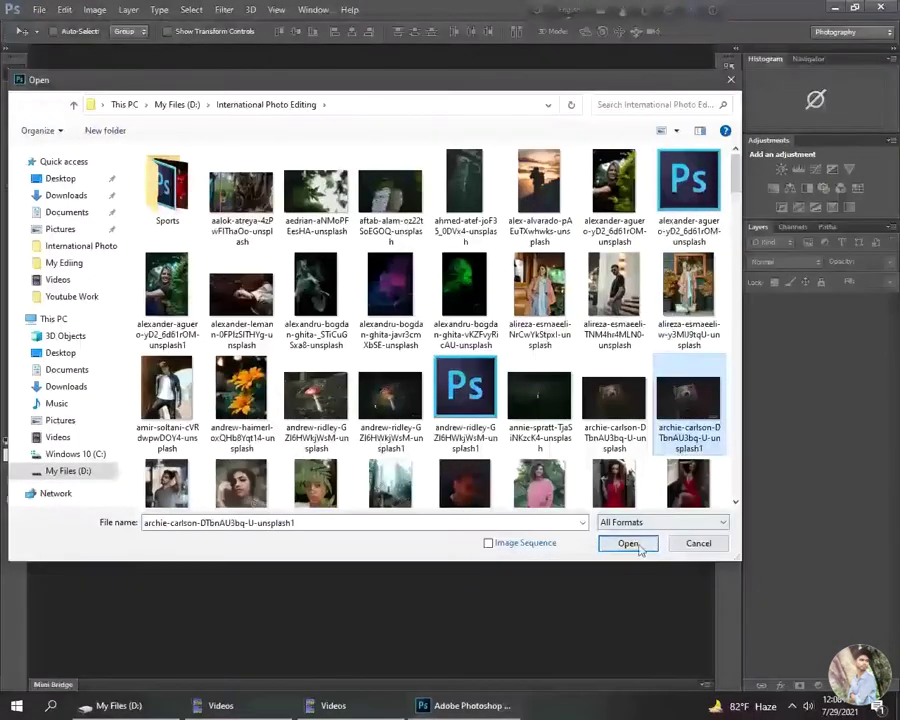
{"action": "left_click", "coordinate": [650, 543]}
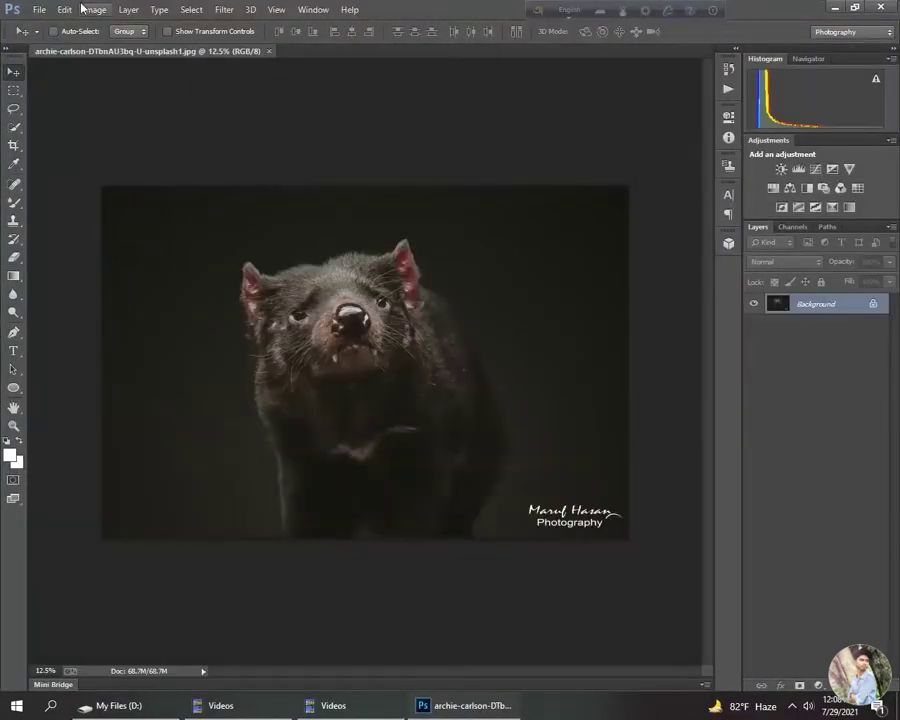
Examine the file formats offered by Save As and the Save for Web settings, without saving the image.
{"action": "left_click", "coordinate": [34, 9]}
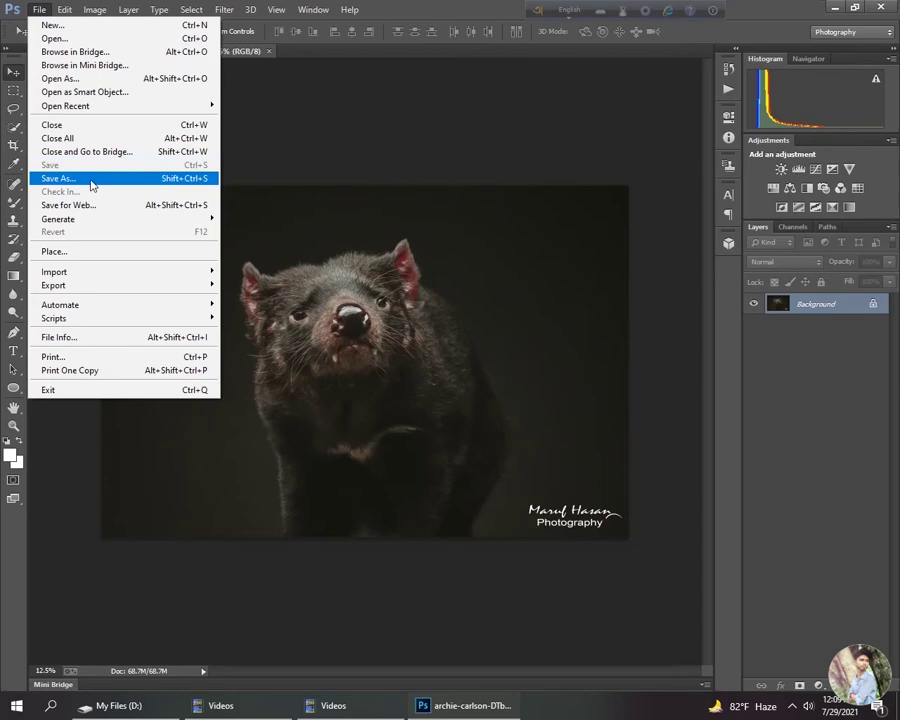
{"action": "left_click", "coordinate": [91, 181]}
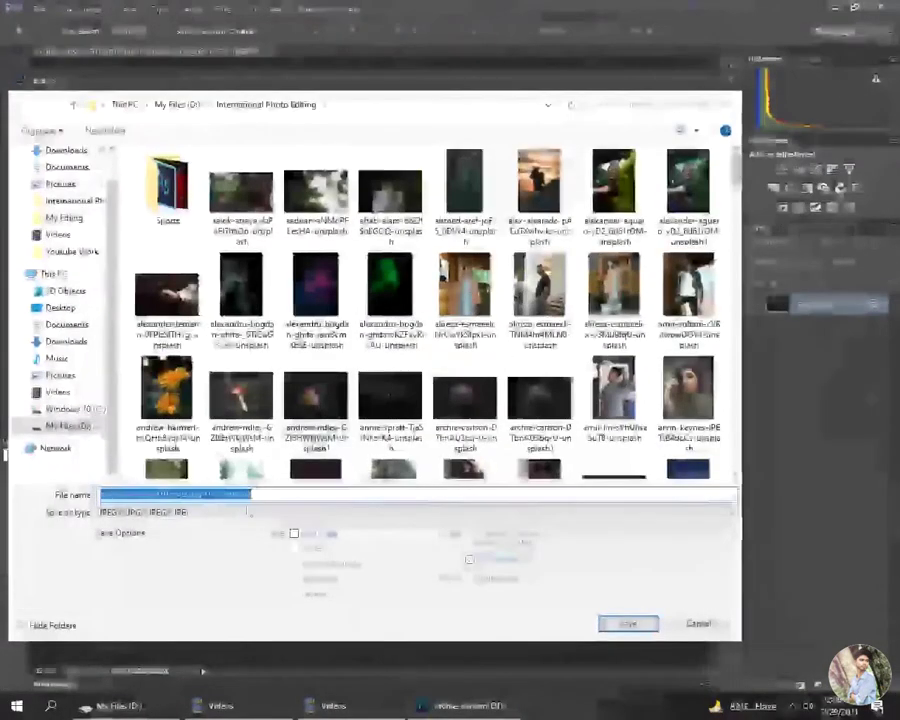
{"action": "left_click", "coordinate": [249, 511]}
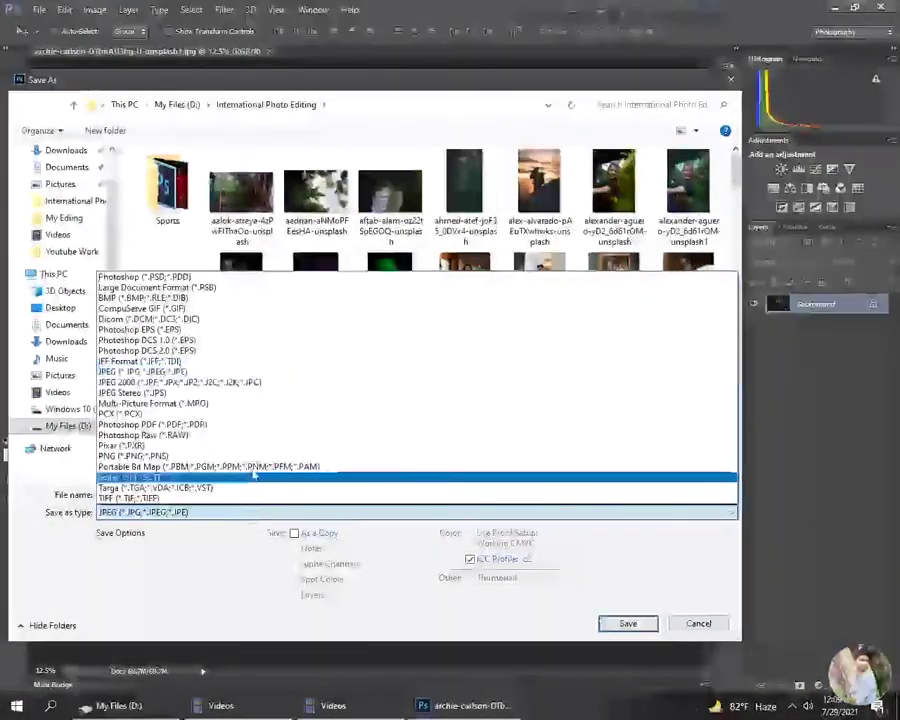
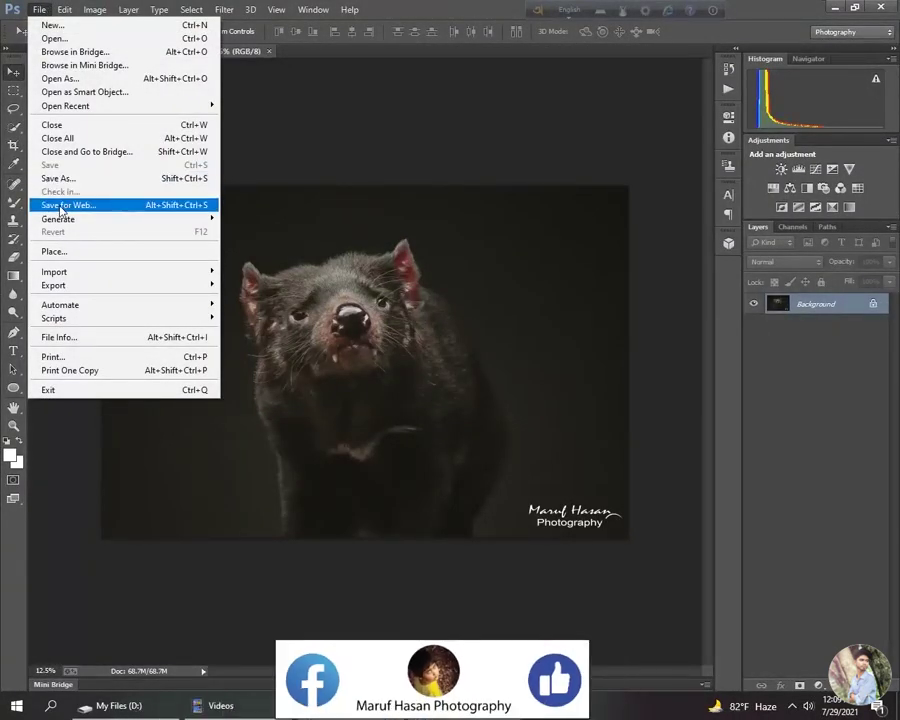
{"action": "left_click", "coordinate": [215, 206]}
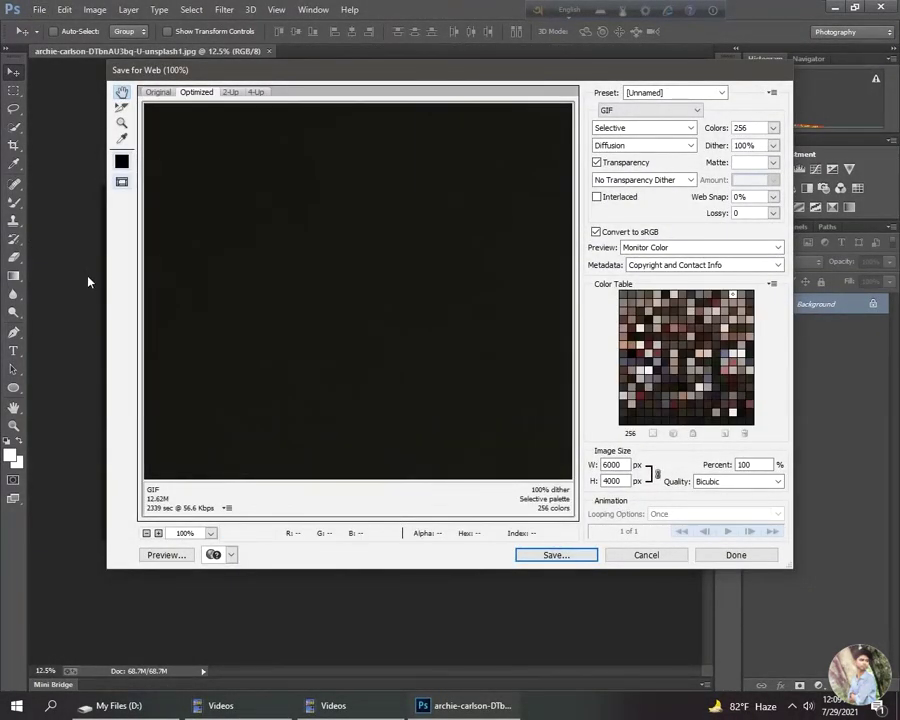
{"action": "left_click", "coordinate": [664, 558]}
{"action": "left_click", "coordinate": [39, 9]}
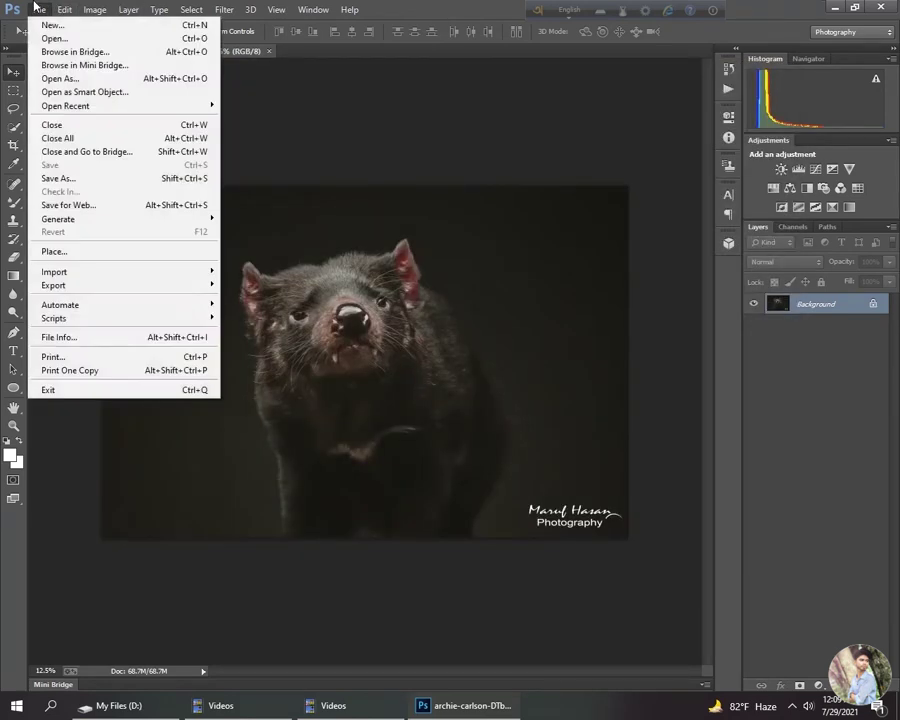
{"action": "mouse_move", "coordinate": [173, 218]}
{"action": "mouse_move", "coordinate": [143, 230]}
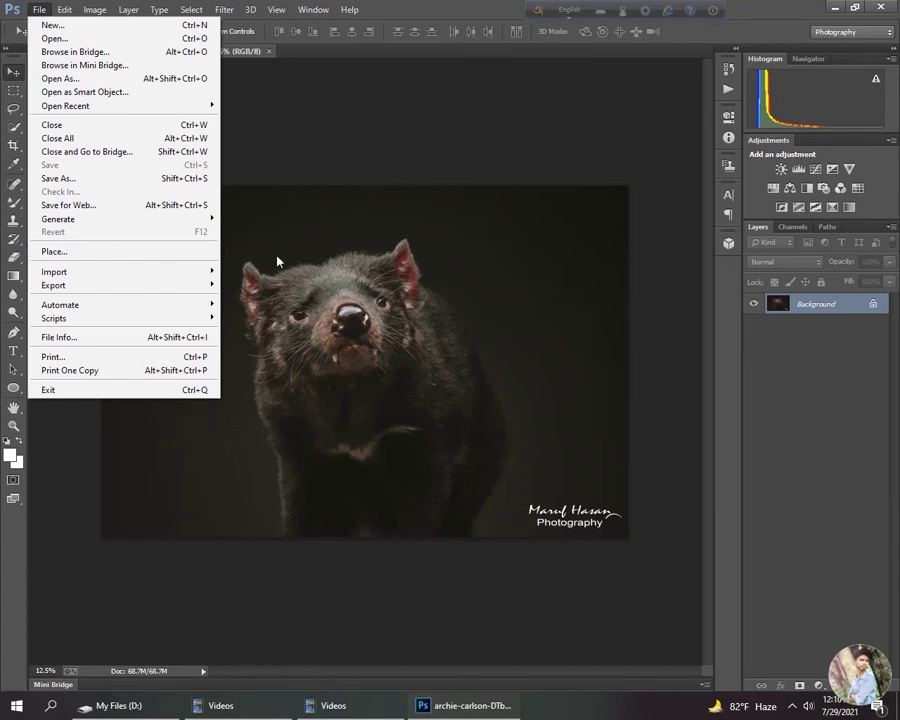
{"action": "left_click", "coordinate": [60, 255]}
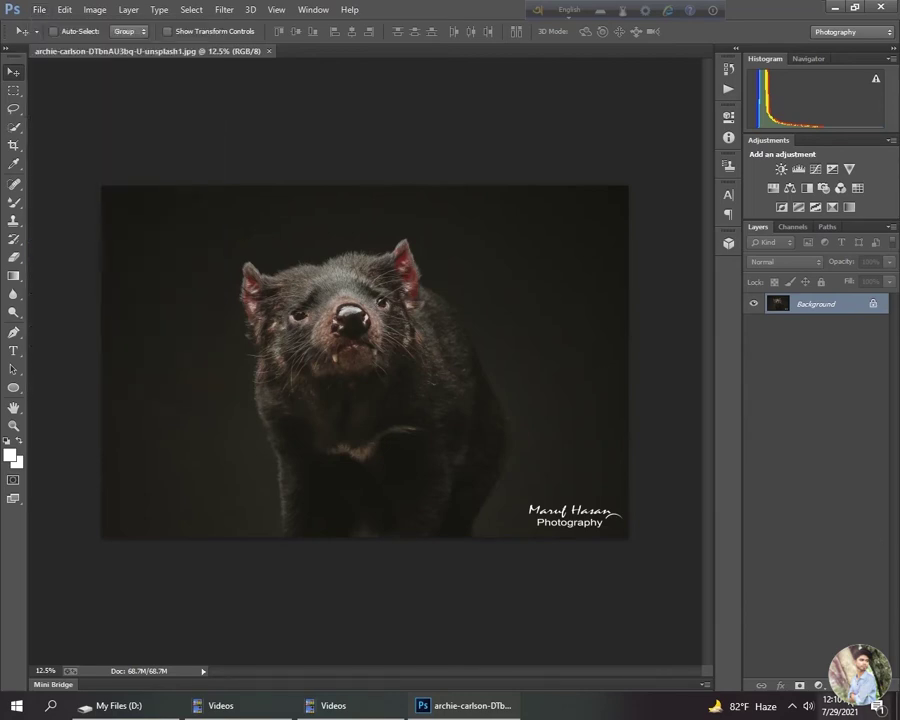
Place the photographer silhouette image 9sFCB8NAQ88-unsplash onto the animal photo, with the figure standing in the photo's lower-left corner, and commit the placement.
{"action": "left_click", "coordinate": [37, 9]}
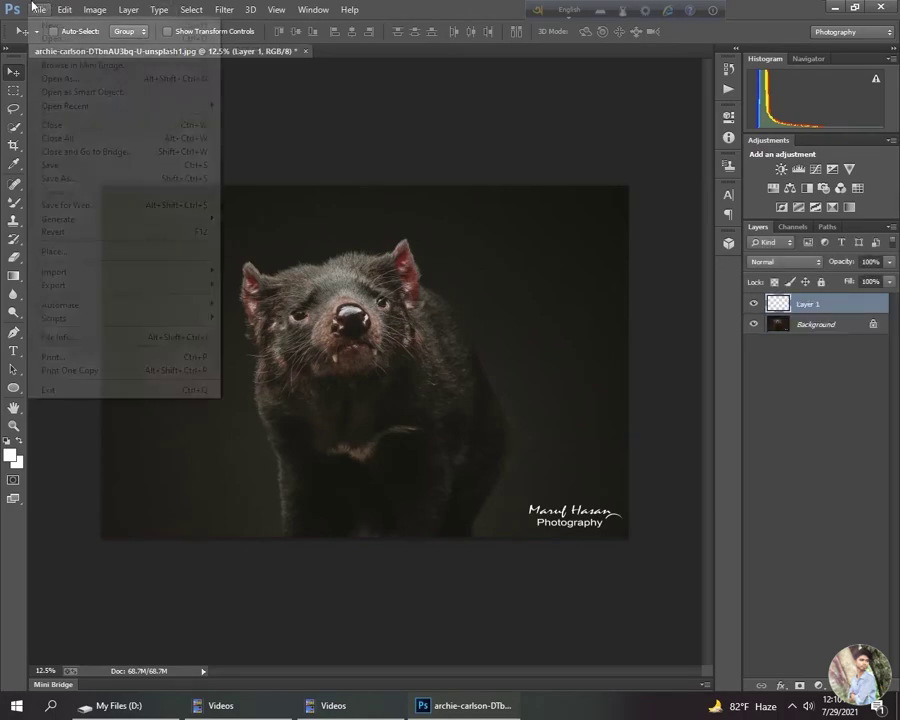
{"action": "left_click", "coordinate": [60, 251]}
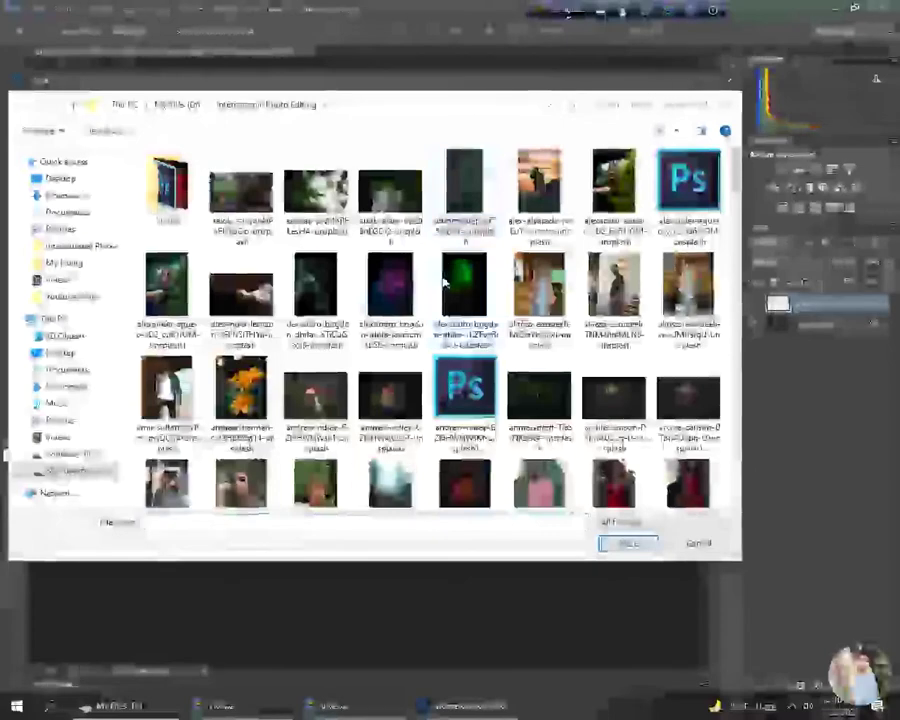
{"action": "scroll", "coordinate": [445, 288], "scroll_direction": "down", "scroll_amount": 10}
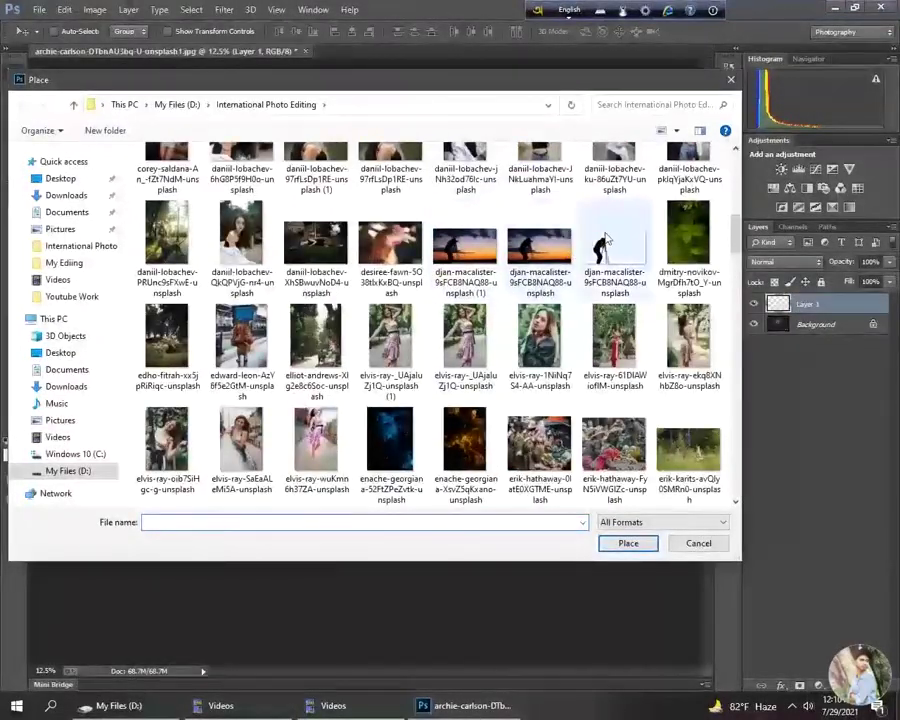
{"action": "left_click", "coordinate": [606, 236]}
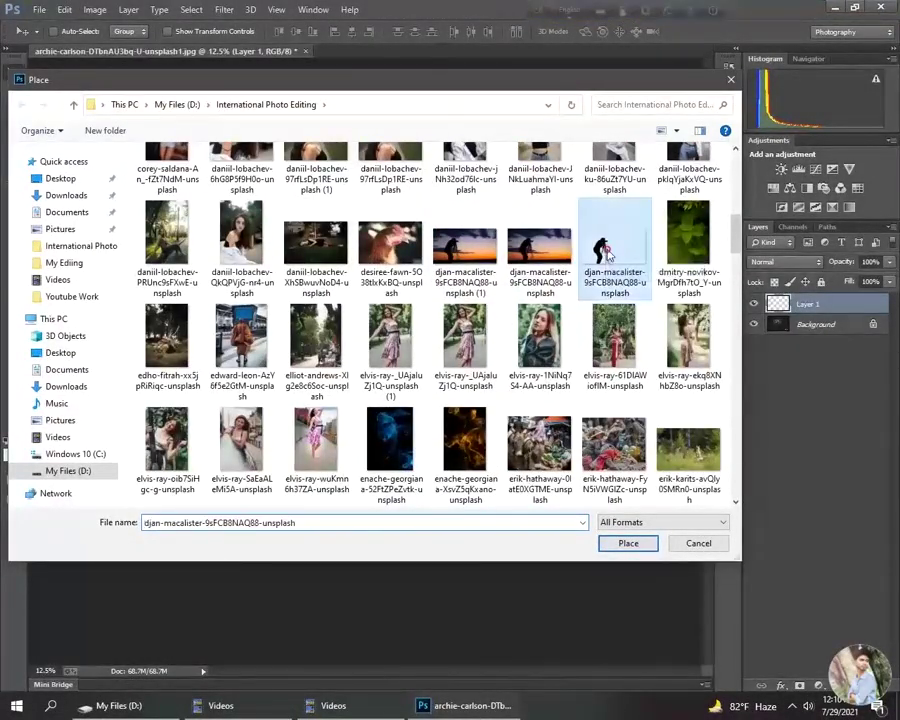
{"action": "left_click", "coordinate": [640, 543]}
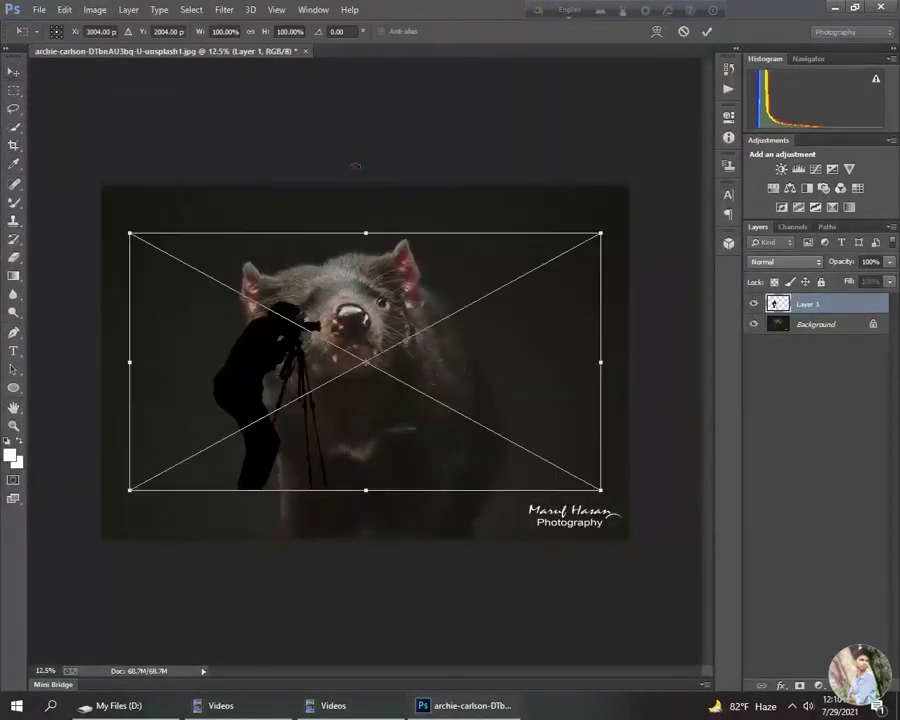
{"action": "left_click_drag", "start_coordinate": [343, 360], "coordinate": [192, 416]}
{"action": "left_click", "coordinate": [706, 32]}
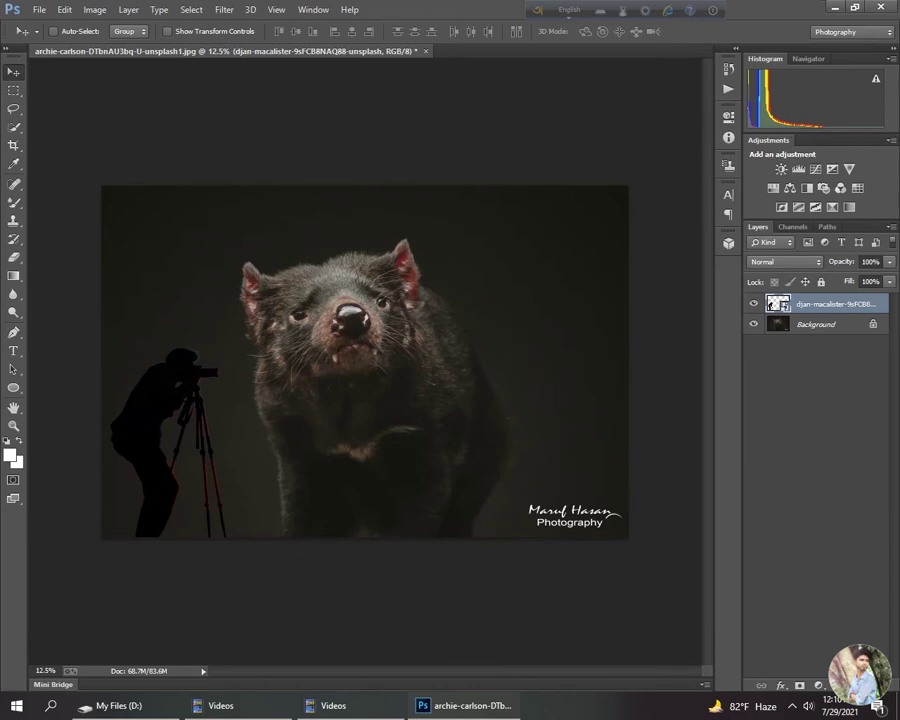
Delete the placed photographer silhouette layer.
{"action": "key", "text": "Delete"}
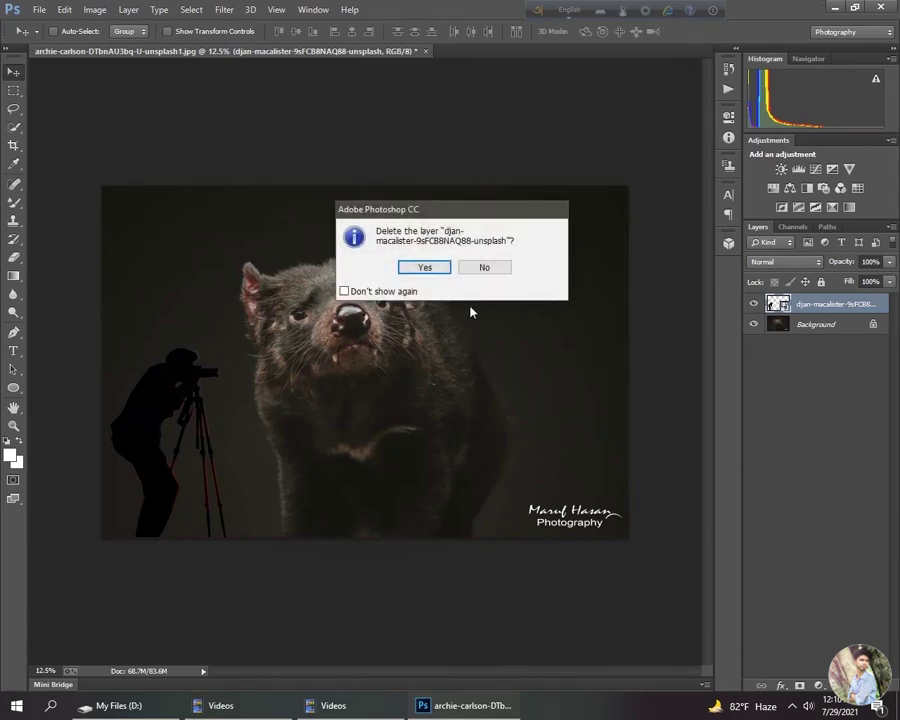
{"action": "left_click", "coordinate": [424, 267]}
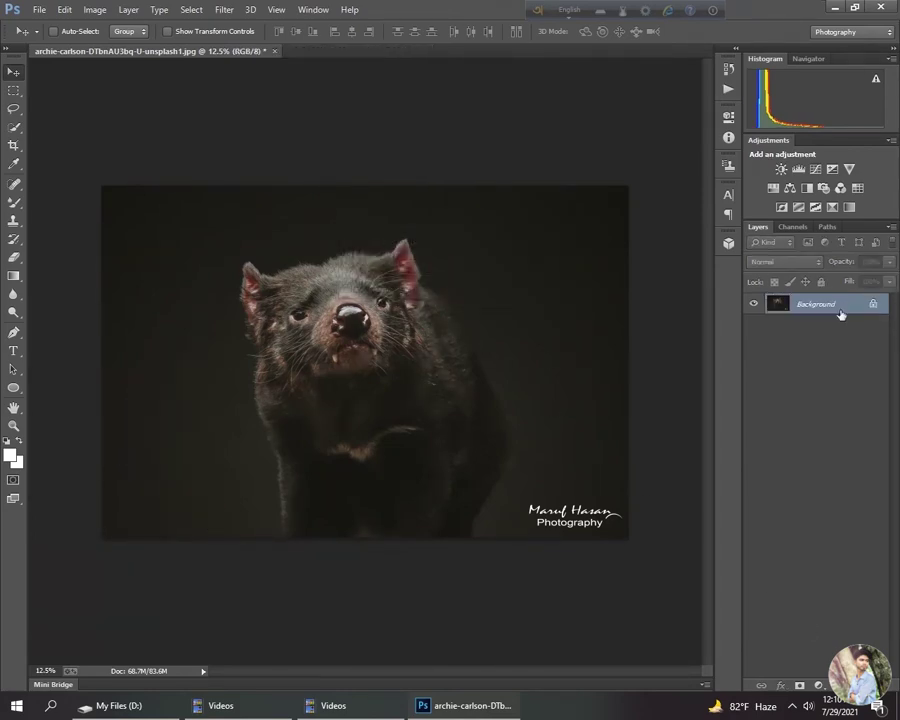
{"action": "left_click", "coordinate": [38, 9]}
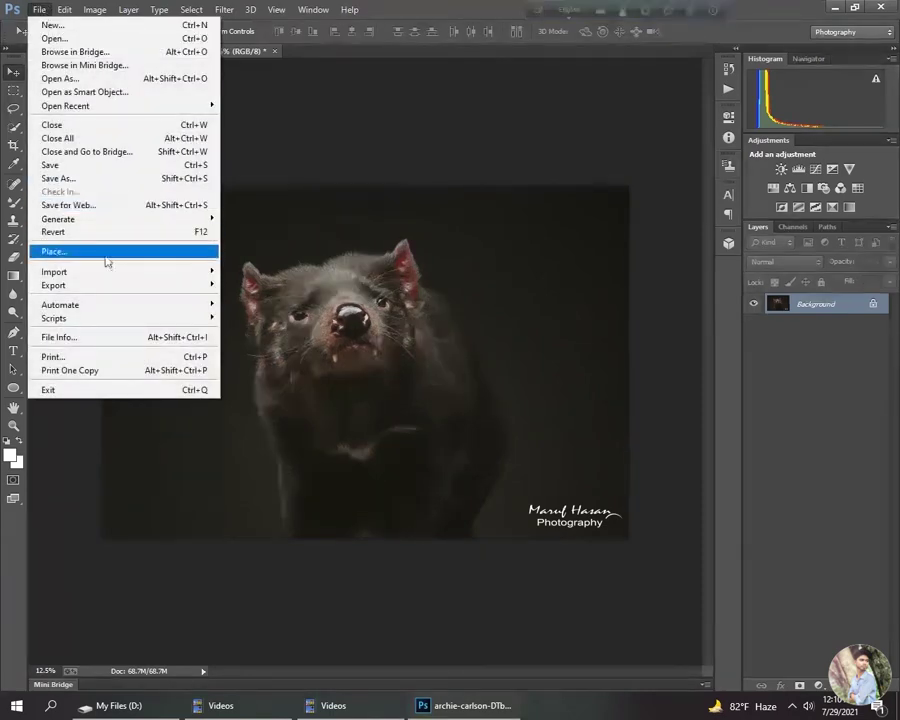
{"action": "mouse_move", "coordinate": [125, 272]}
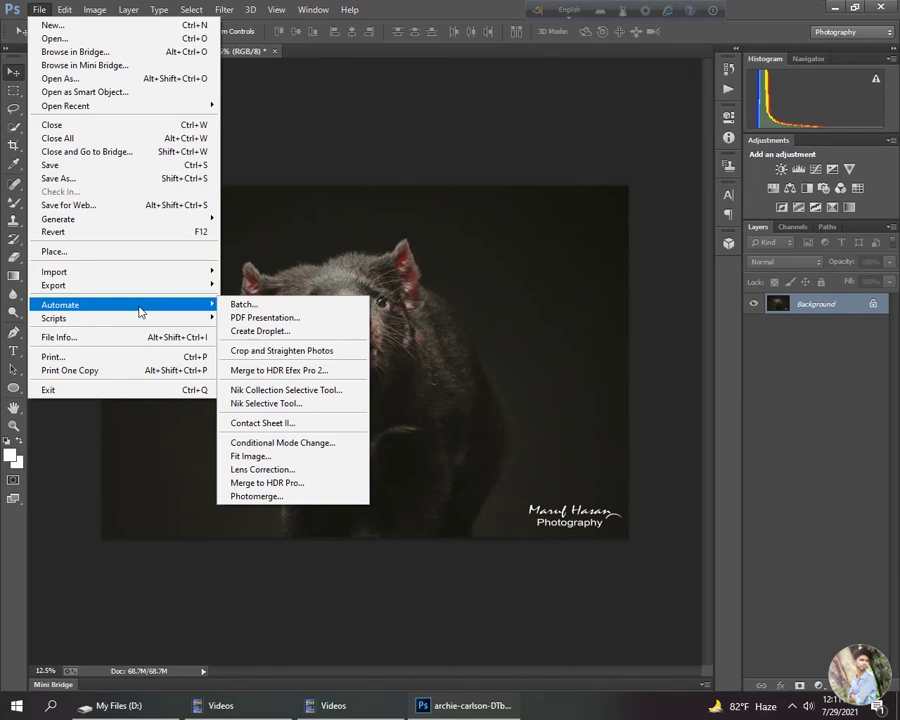
{"action": "mouse_move", "coordinate": [95, 322]}
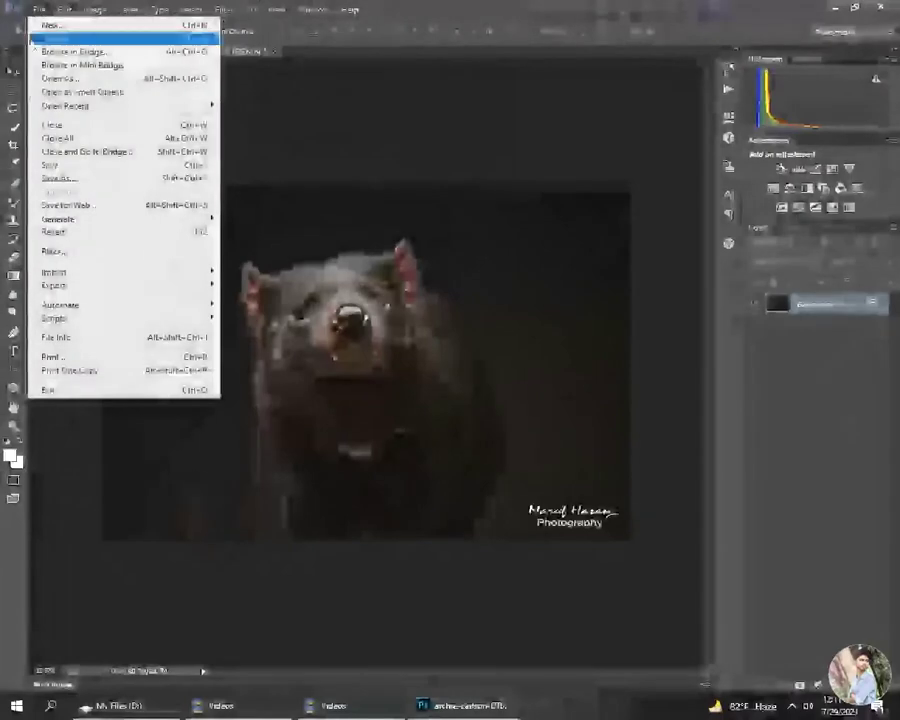
{"action": "mouse_move", "coordinate": [92, 320]}
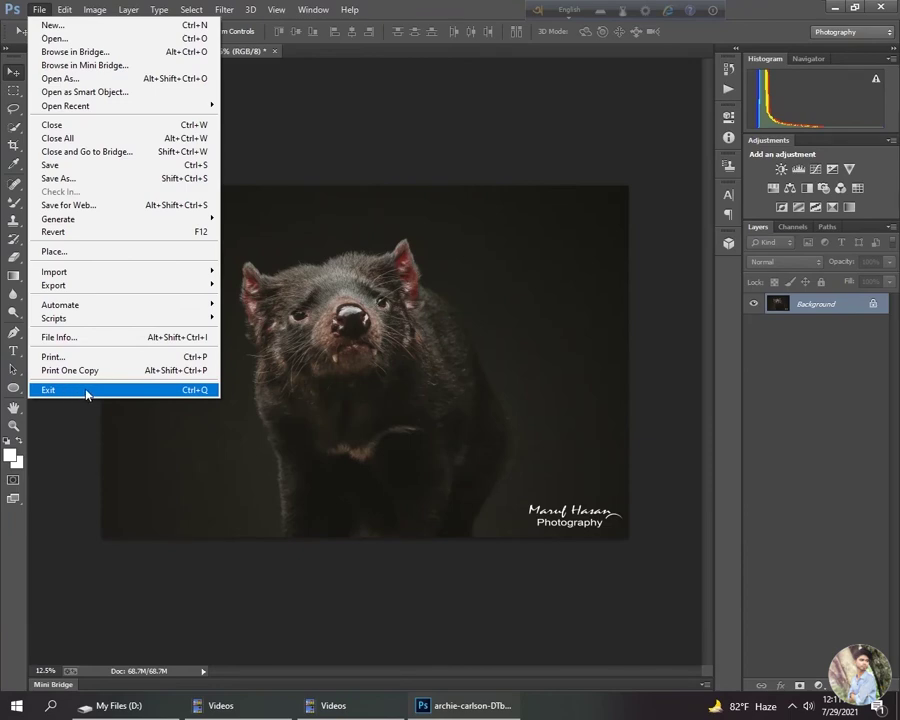
{"action": "mouse_move", "coordinate": [191, 9]}
{"action": "mouse_move", "coordinate": [38, 9]}
{"action": "left_click", "coordinate": [285, 352]}
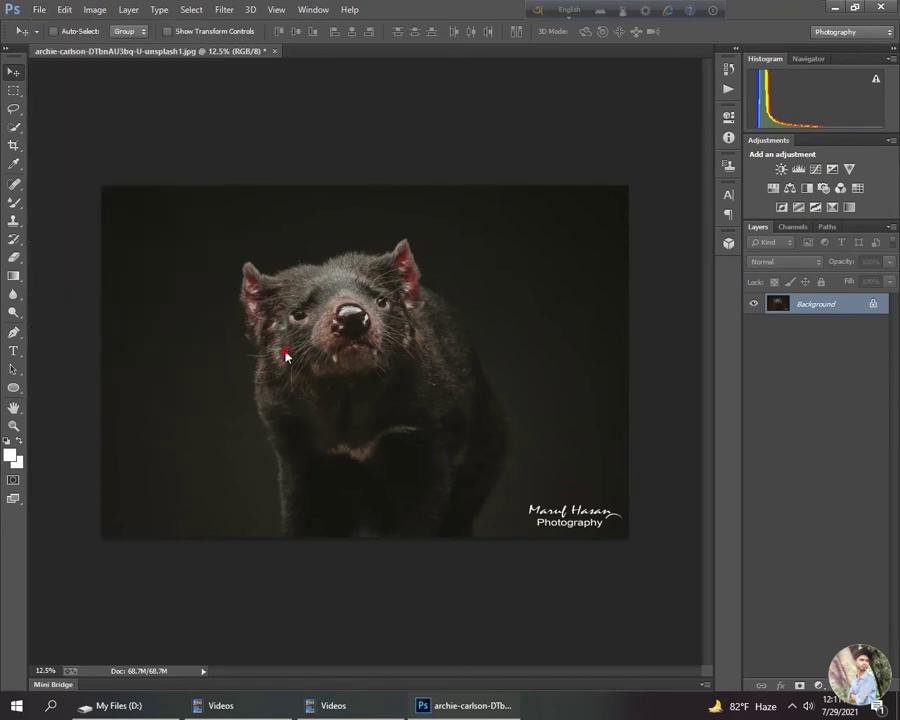
Undo the deletion of the placed silhouette layer, and step backward once more to before the image was placed.
{"action": "left_click", "coordinate": [65, 9]}
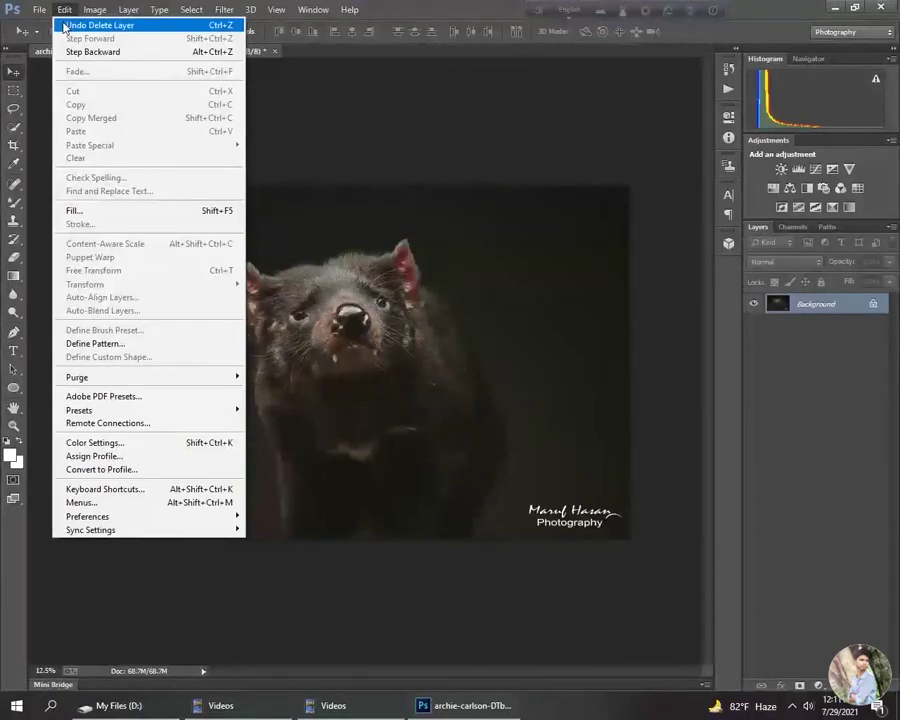
{"action": "left_click", "coordinate": [64, 25]}
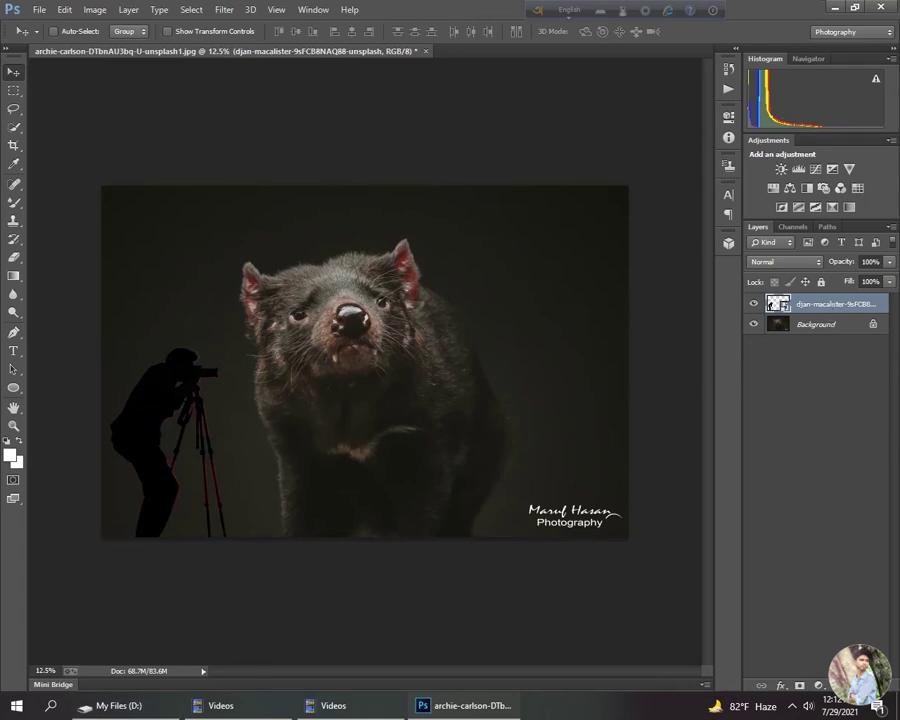
{"action": "key", "text": "Delete"}
{"action": "left_click", "coordinate": [500, 270]}
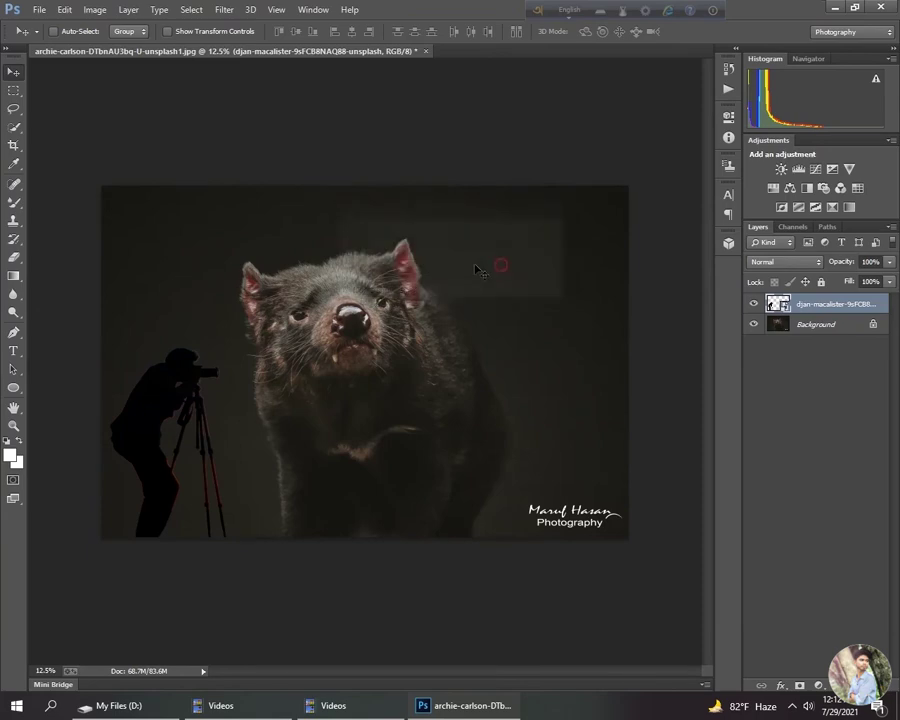
{"action": "left_click", "coordinate": [64, 9]}
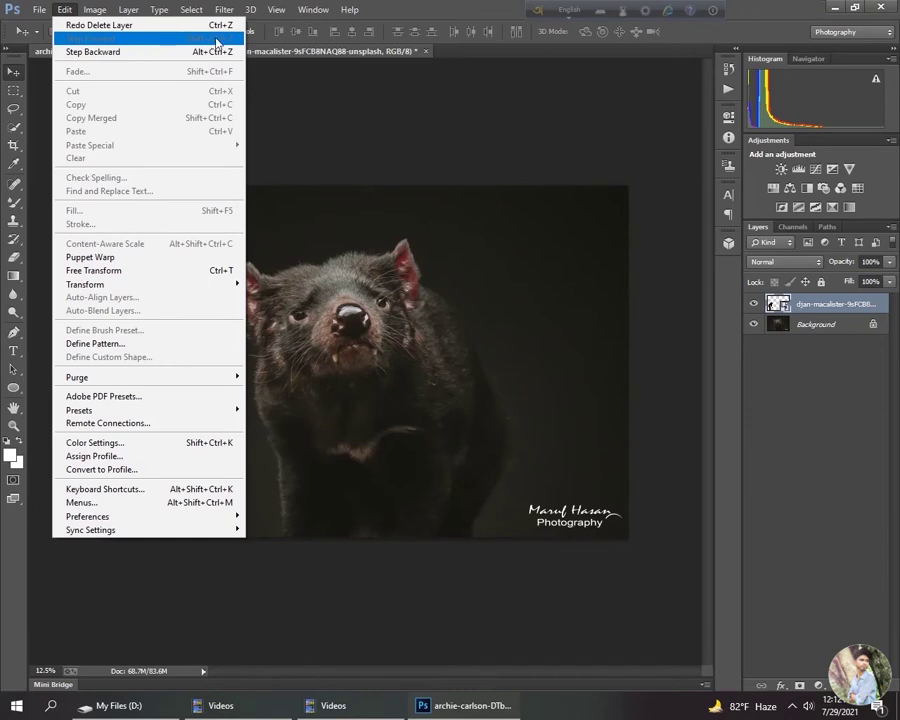
{"action": "left_click", "coordinate": [79, 53]}
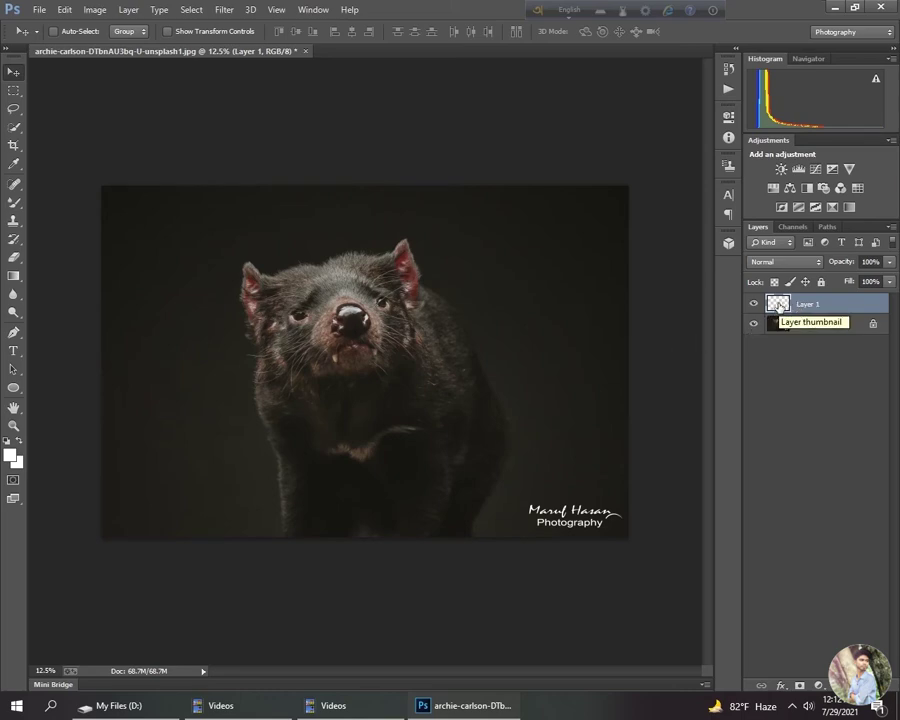
Step forward through the history to bring back the placed photographer silhouette layer.
{"action": "left_click", "coordinate": [64, 9]}
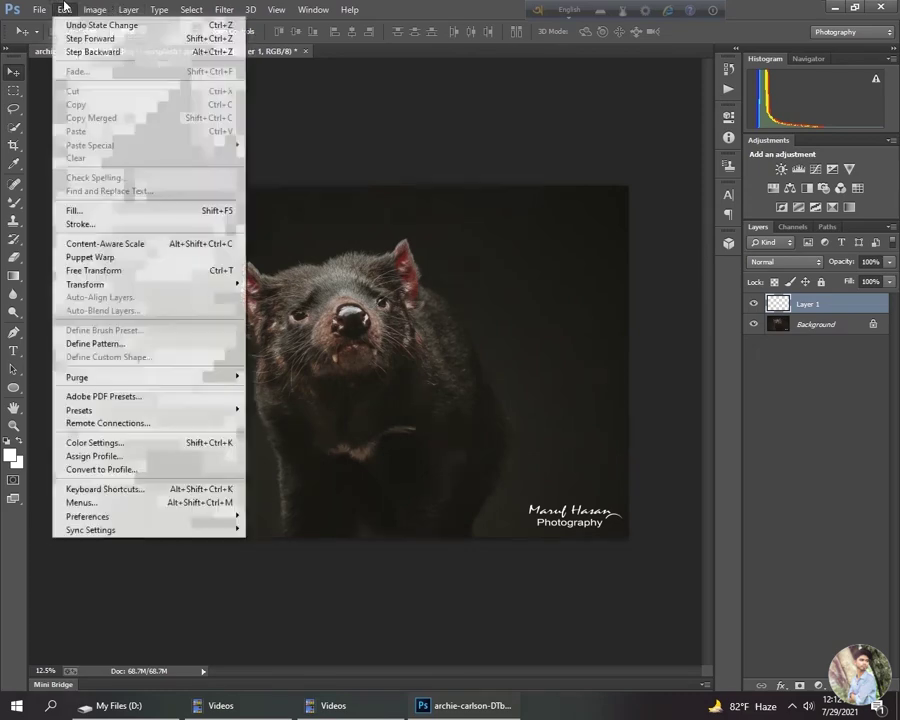
{"action": "left_click", "coordinate": [64, 9]}
{"action": "left_click", "coordinate": [64, 9]}
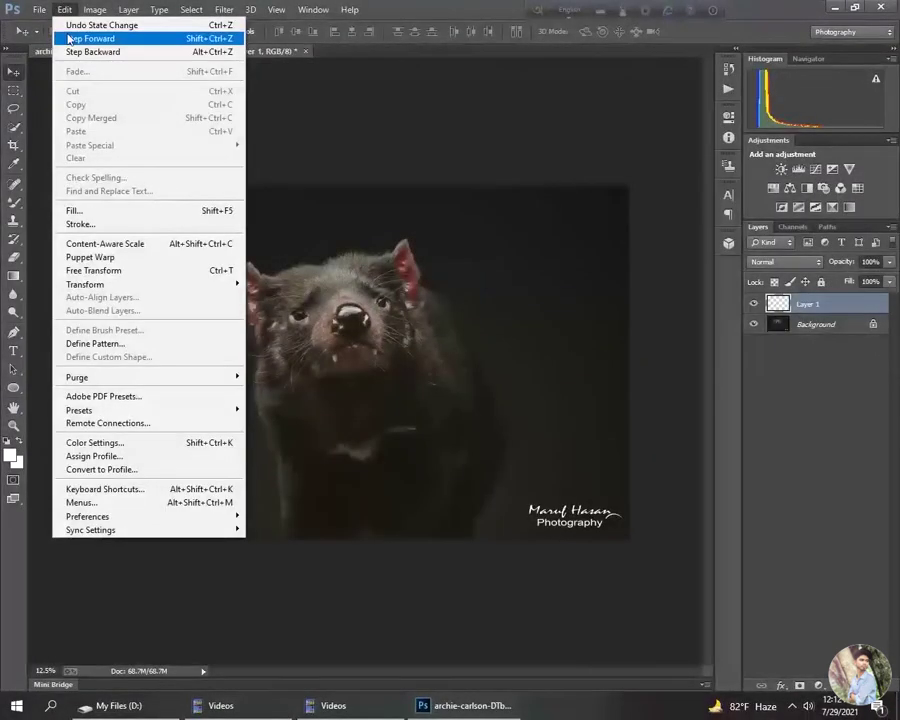
{"action": "left_click", "coordinate": [68, 38]}
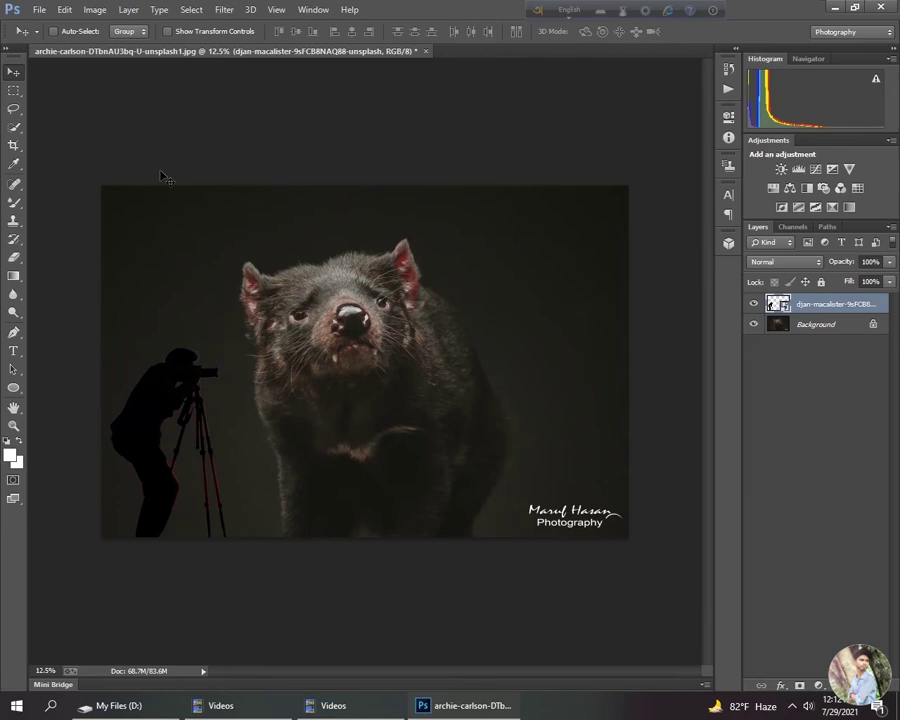
Delete the placed photographer silhouette layer again, leaving only the Background layer with the animal photo.
{"action": "left_click", "coordinate": [64, 9]}
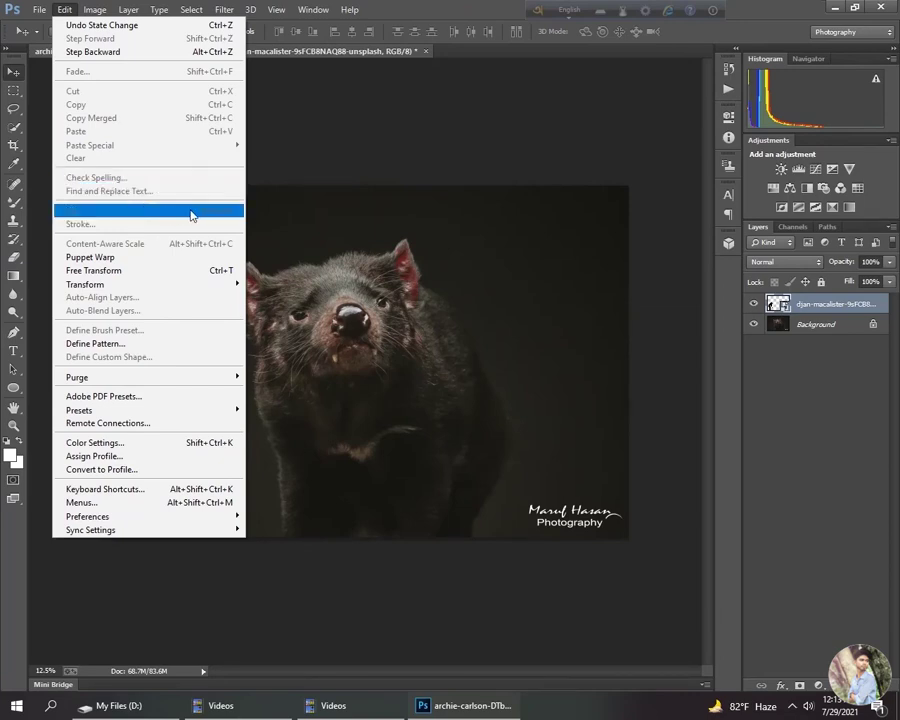
{"action": "left_click", "coordinate": [357, 207]}
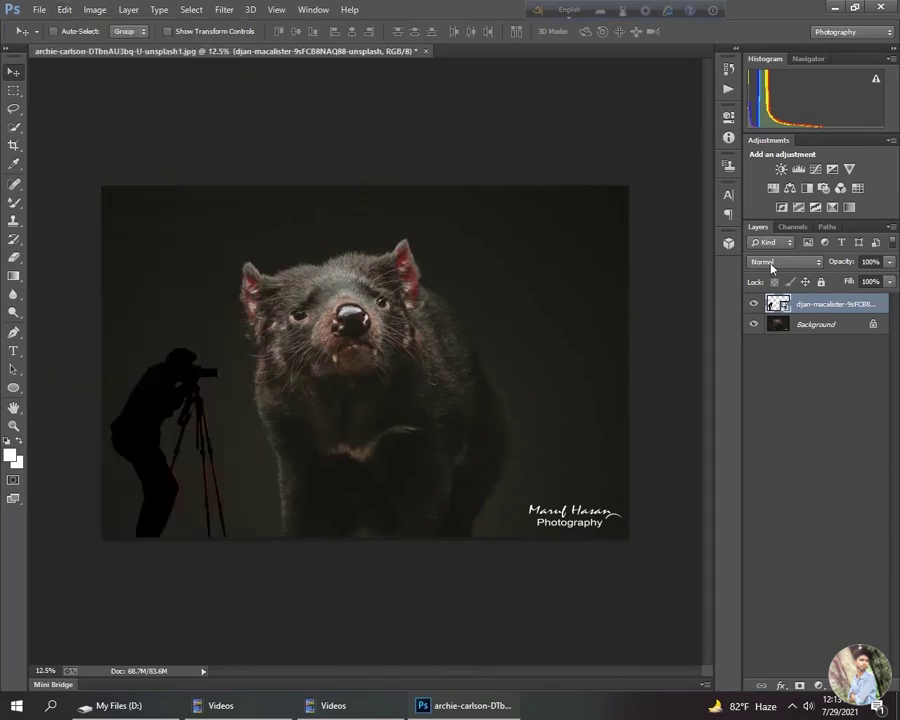
{"action": "key", "text": "Delete"}
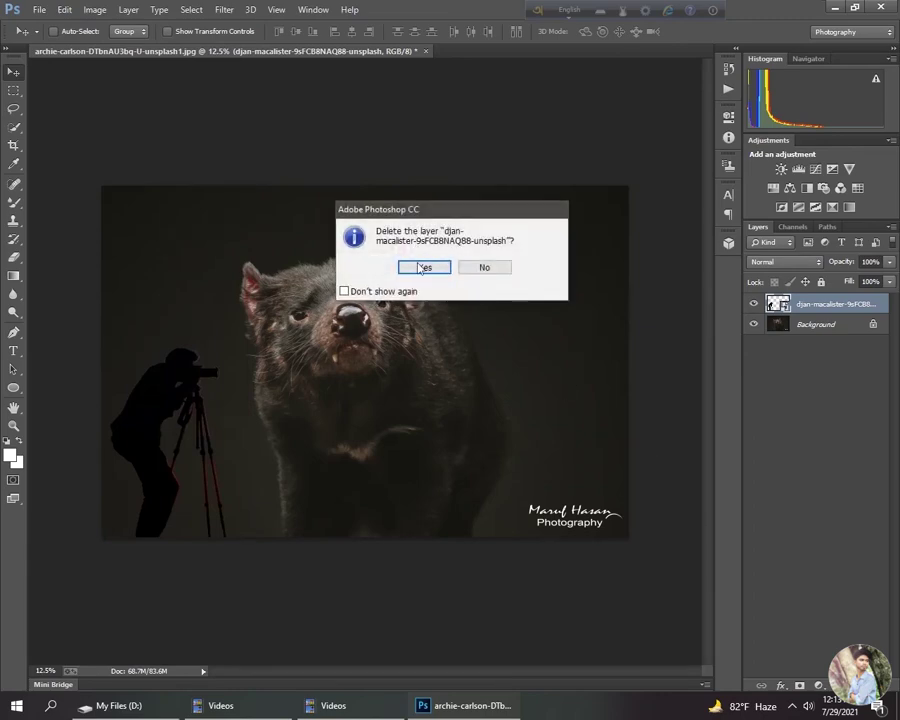
{"action": "left_click", "coordinate": [424, 324]}
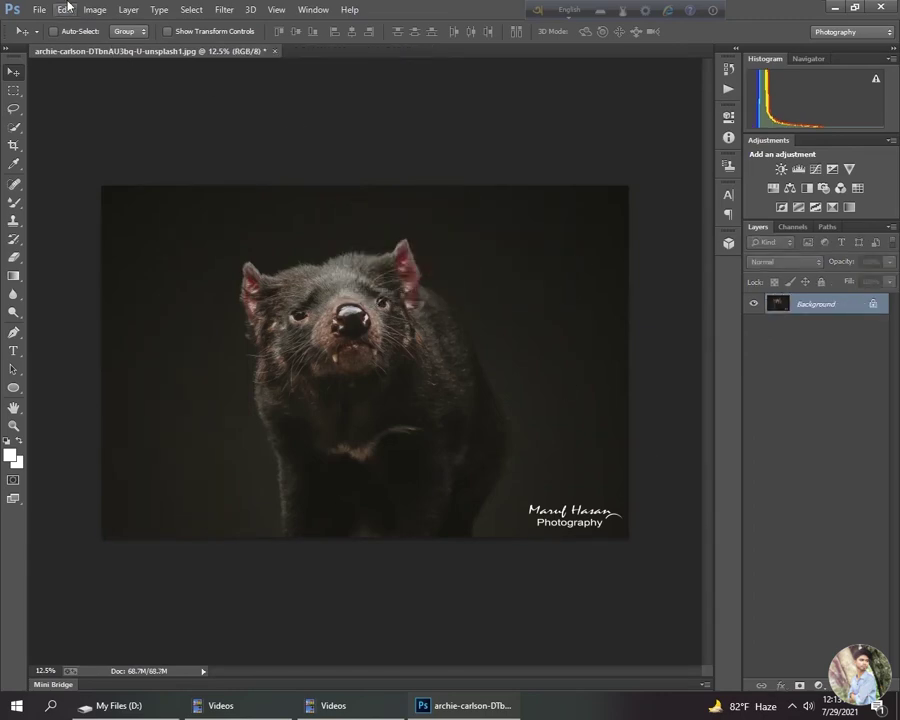
Fill the Background layer with the foreground color in Normal mode at 100% opacity, and step backward to undo the fill.
{"action": "left_click", "coordinate": [64, 9]}
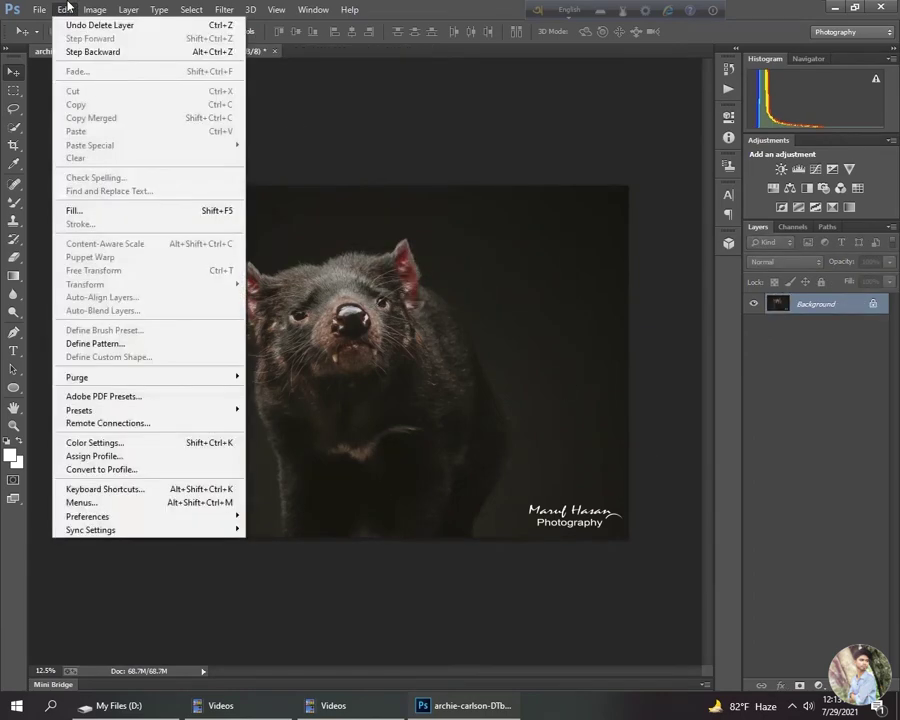
{"action": "left_click", "coordinate": [135, 212]}
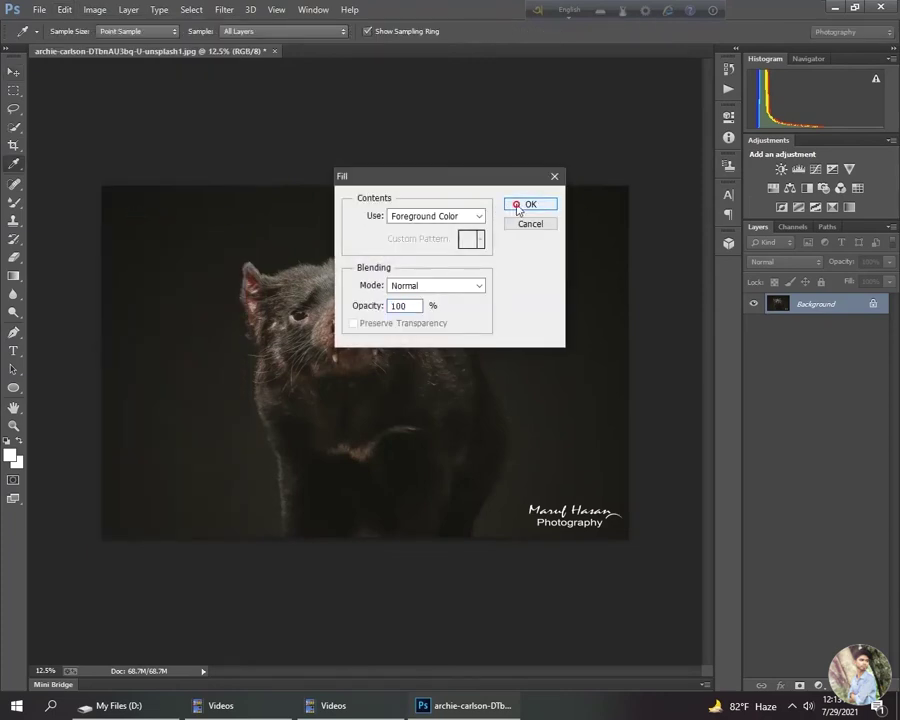
{"action": "left_click", "coordinate": [514, 204]}
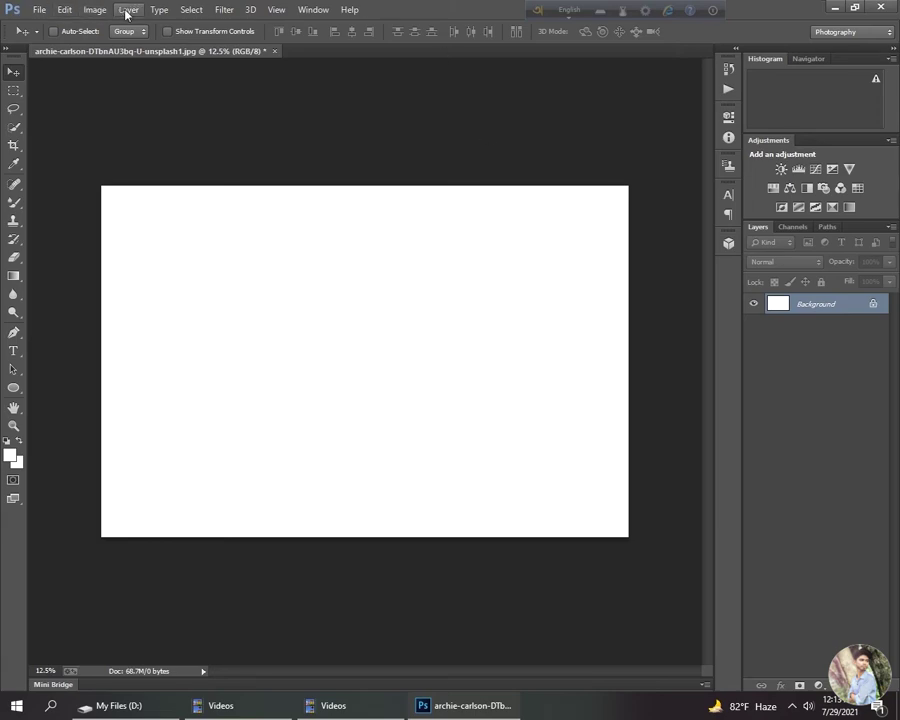
{"action": "left_click", "coordinate": [74, 8]}
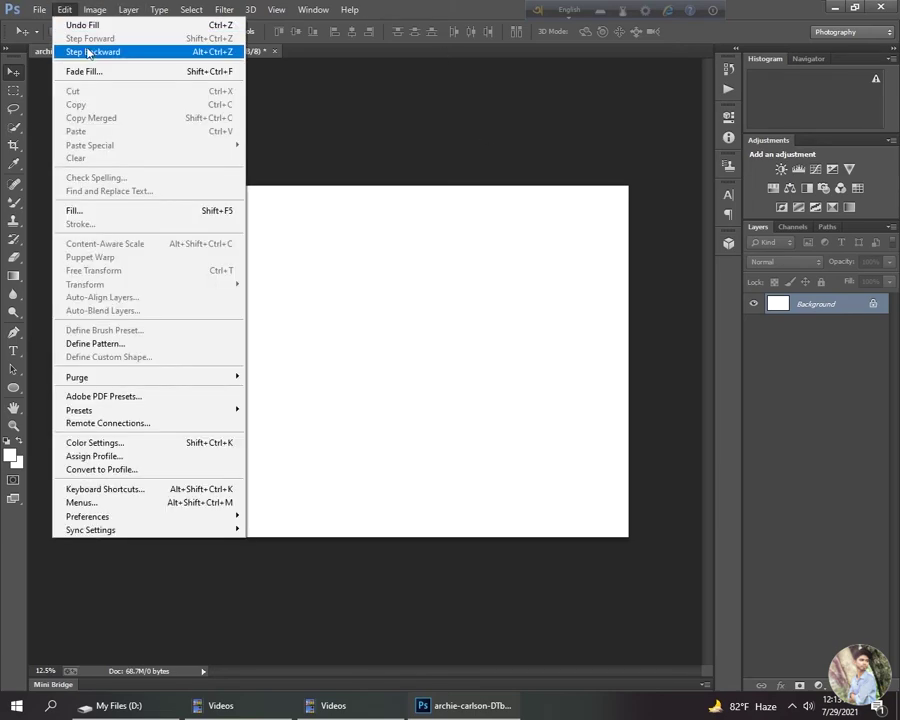
{"action": "left_click", "coordinate": [105, 54]}
{"action": "left_click", "coordinate": [66, 10]}
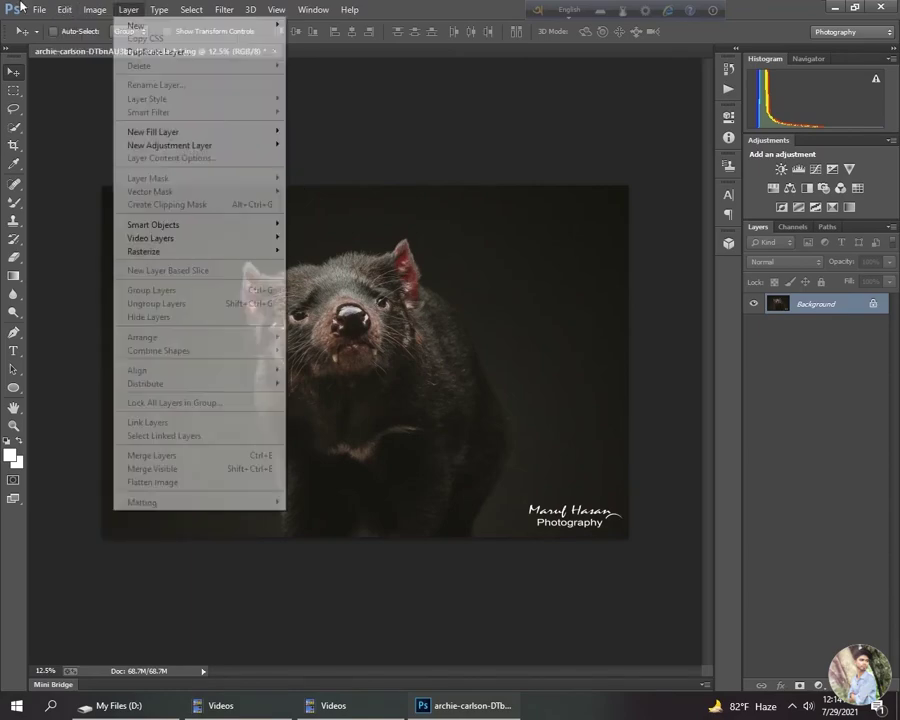
{"action": "mouse_move", "coordinate": [95, 9]}
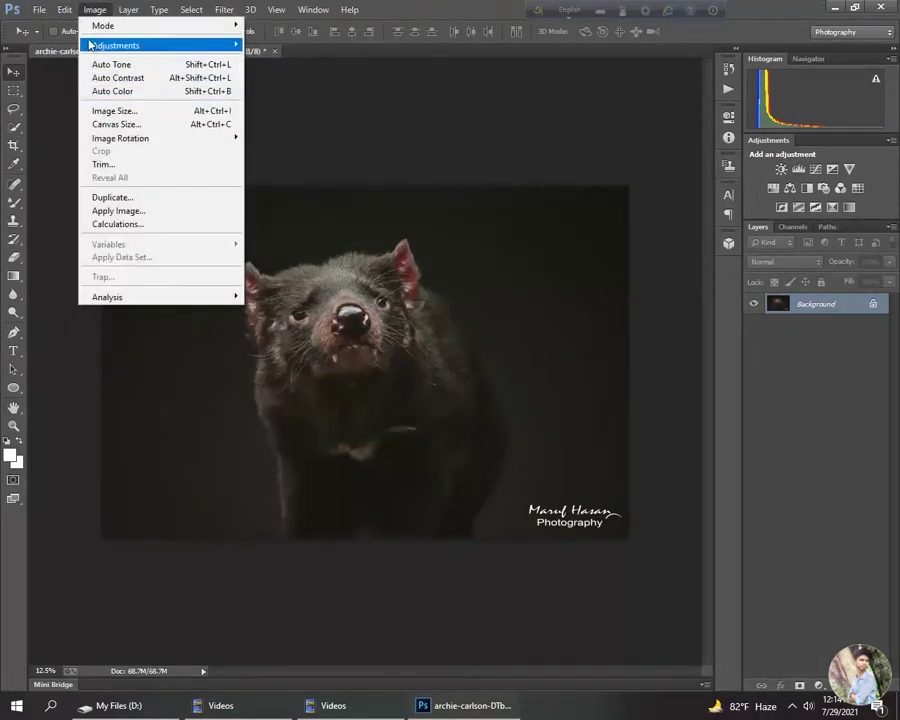
{"action": "mouse_move", "coordinate": [64, 9]}
{"action": "left_click", "coordinate": [323, 135]}
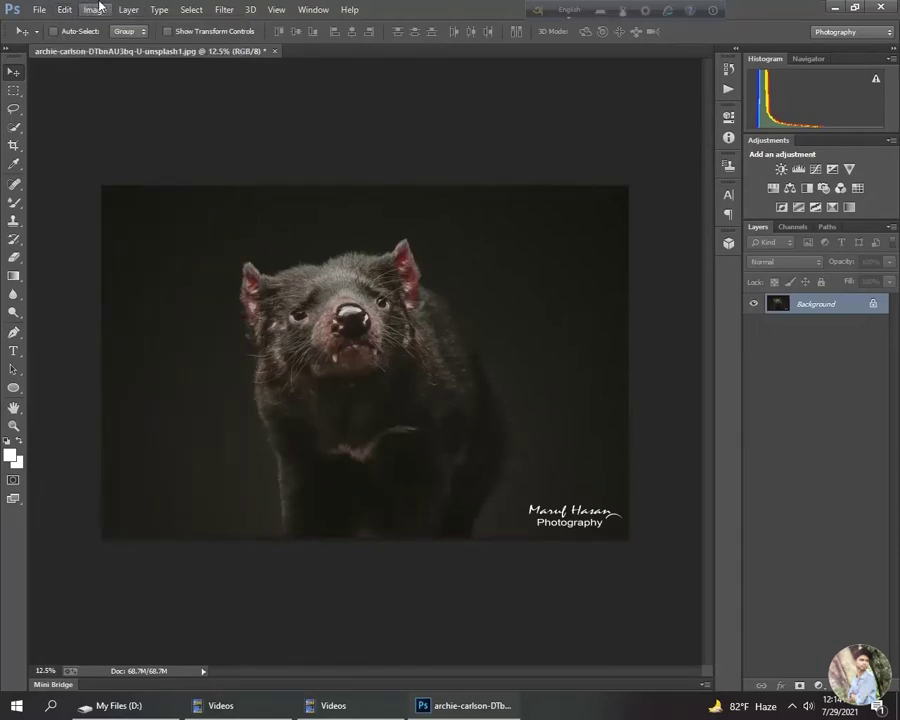
Try to convert the animal photo to Grayscale color mode.
{"action": "left_click", "coordinate": [99, 8]}
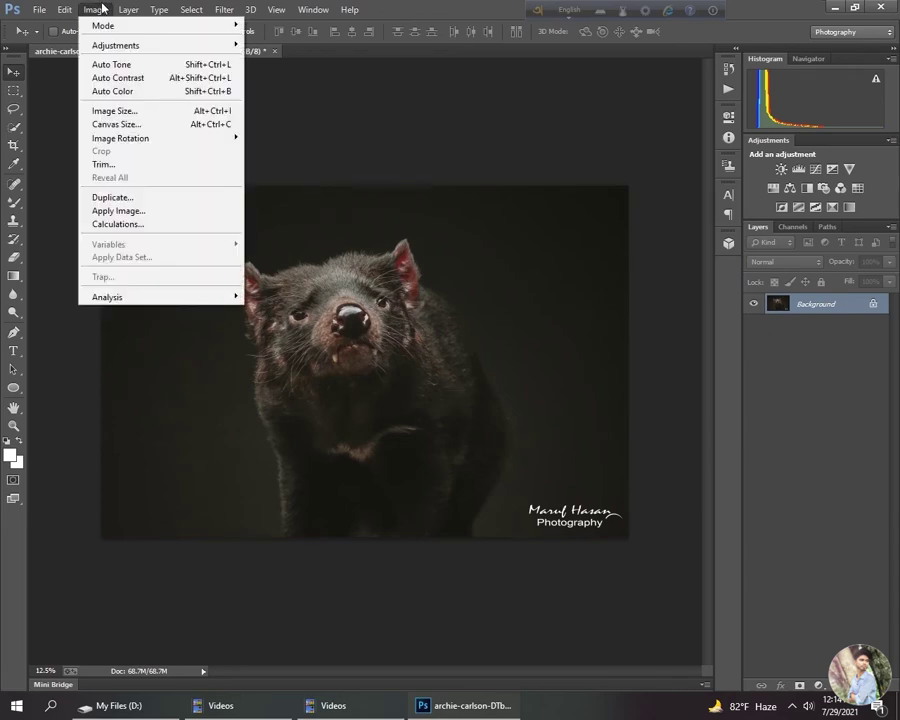
{"action": "mouse_move", "coordinate": [106, 27]}
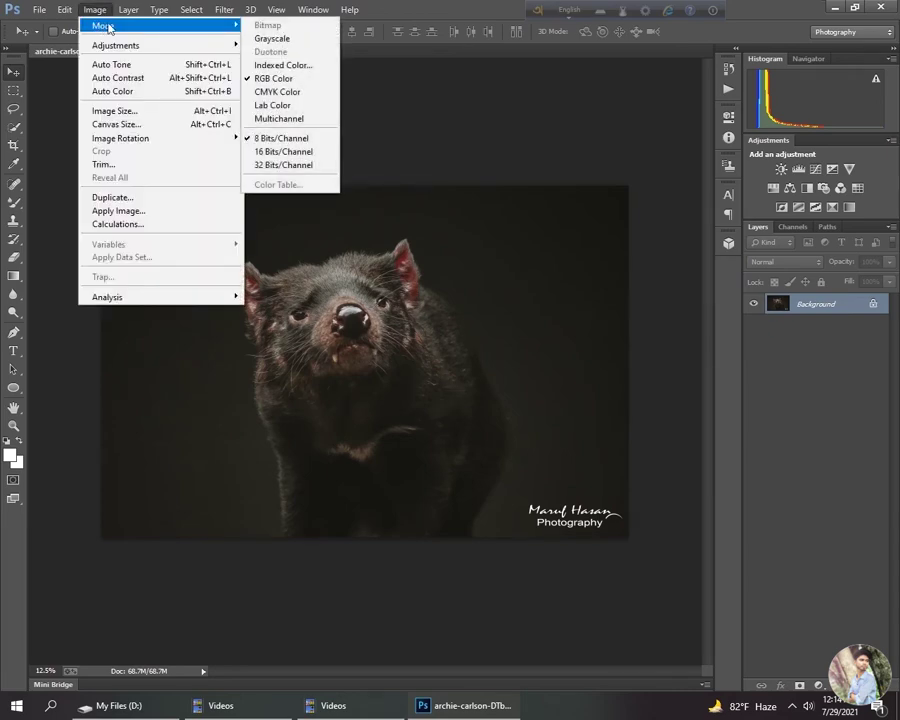
{"action": "left_click", "coordinate": [297, 41]}
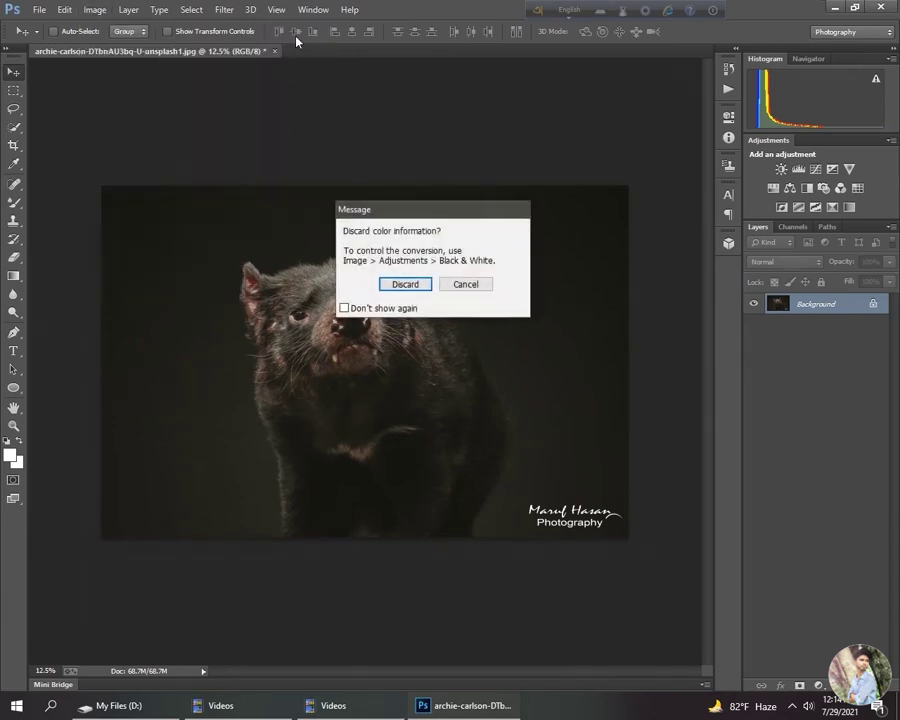
{"action": "left_click", "coordinate": [466, 283]}
Examine the color modes, adjustments and image rotation options available for the animal photo.
{"action": "left_click", "coordinate": [93, 9]}
{"action": "mouse_move", "coordinate": [174, 46]}
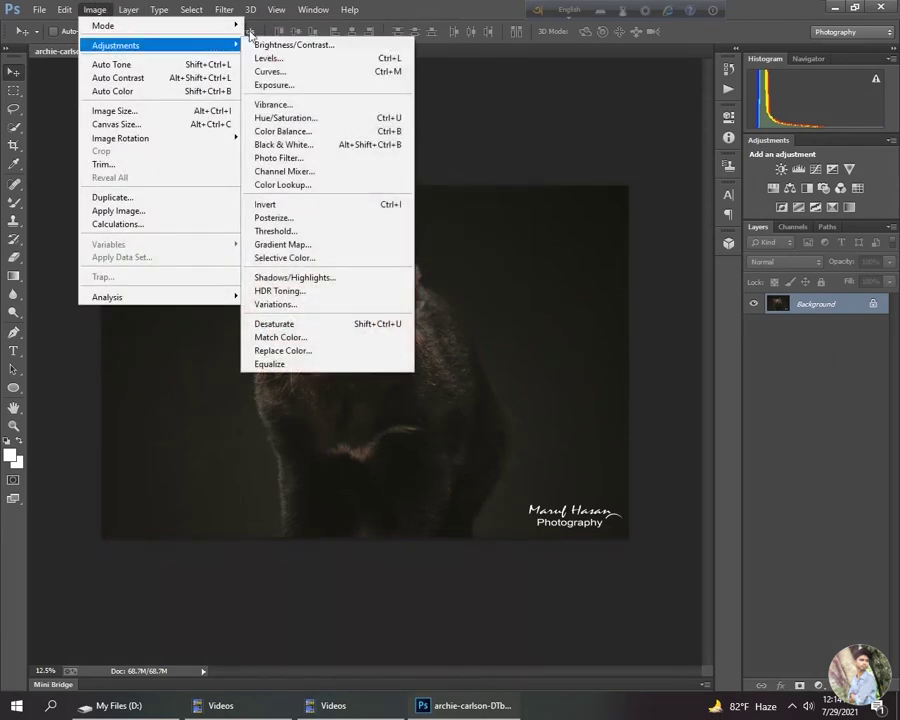
{"action": "mouse_move", "coordinate": [230, 25]}
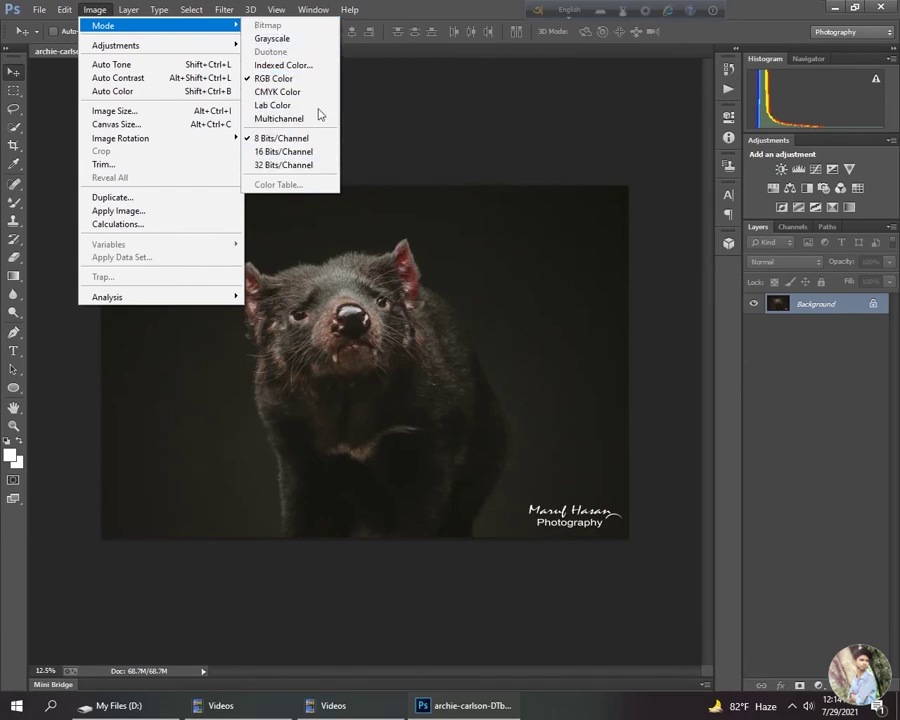
{"action": "mouse_move", "coordinate": [108, 47]}
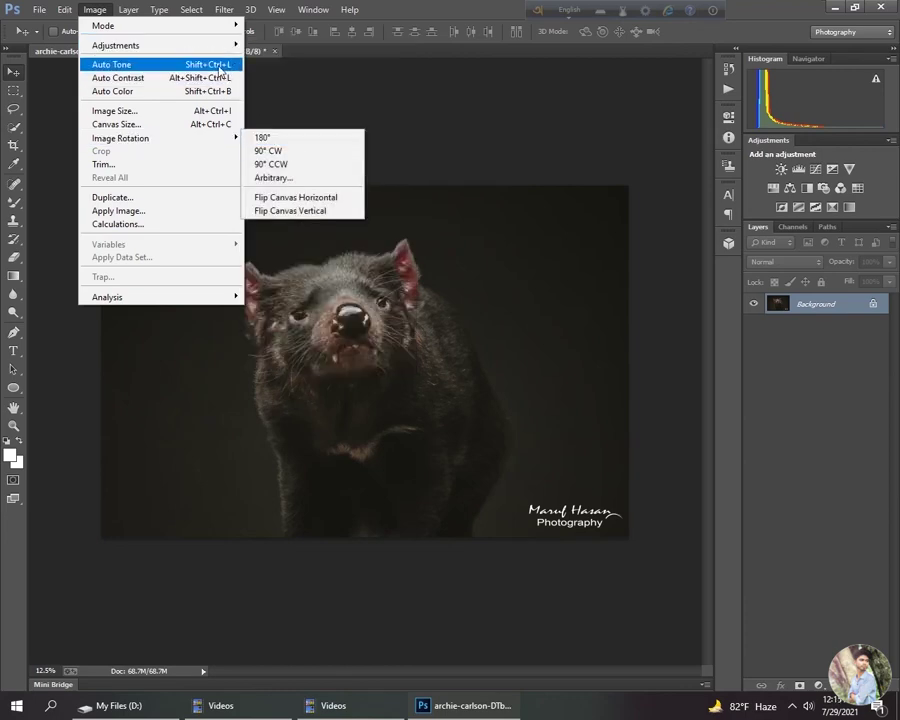
{"action": "mouse_move", "coordinate": [217, 47]}
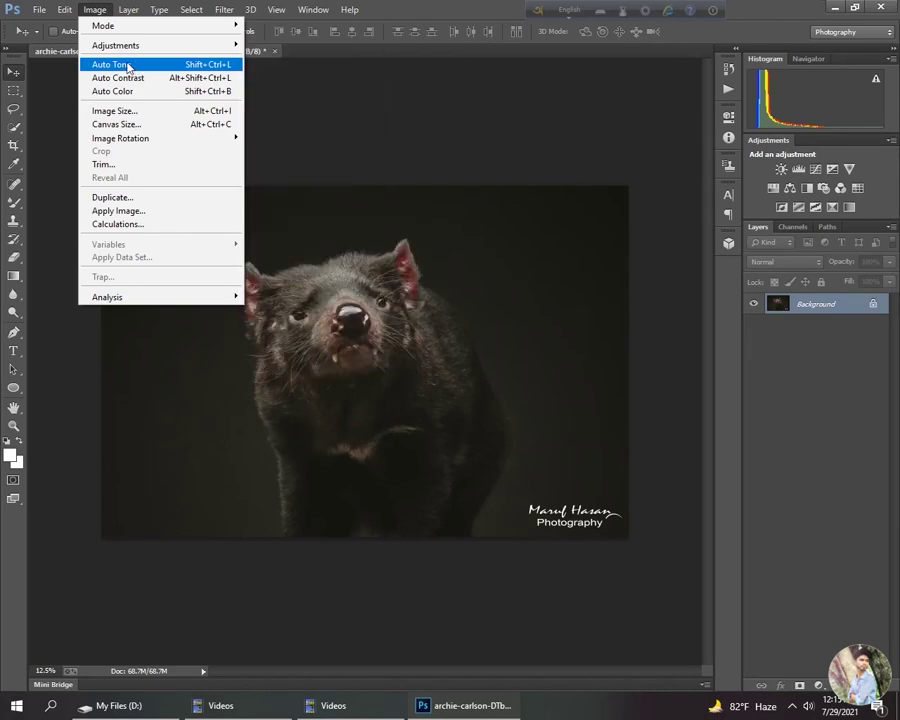
Apply Auto Tone to the animal photo, and step backward to undo it.
{"action": "left_click", "coordinate": [129, 67]}
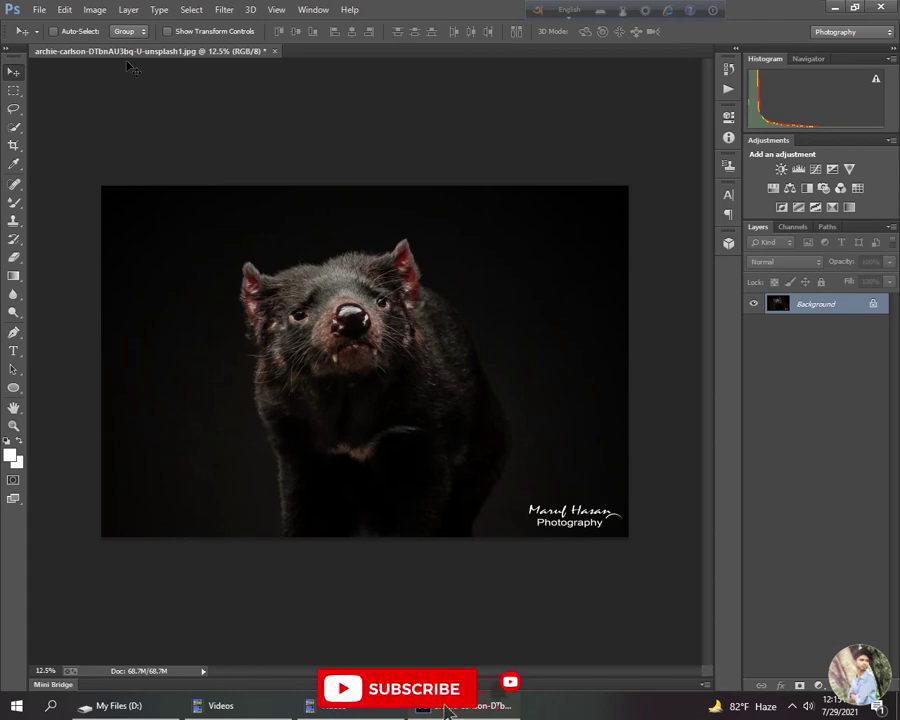
{"action": "left_click", "coordinate": [93, 9]}
{"action": "mouse_move", "coordinate": [57, 8]}
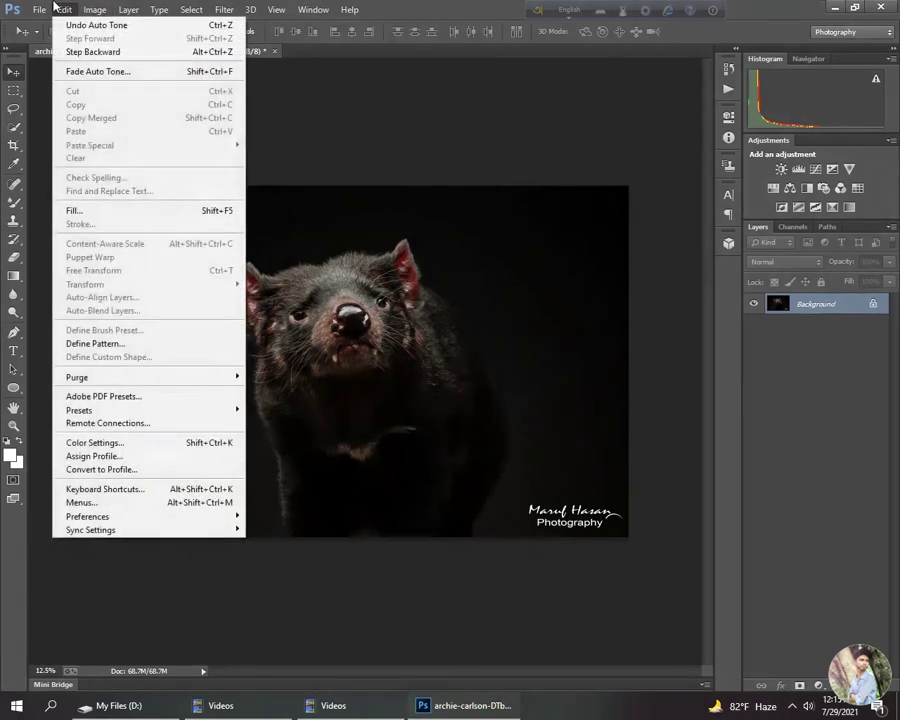
{"action": "left_click", "coordinate": [85, 51]}
Apply Auto Contrast to the animal photo, and step backward to undo it.
{"action": "left_click", "coordinate": [94, 9]}
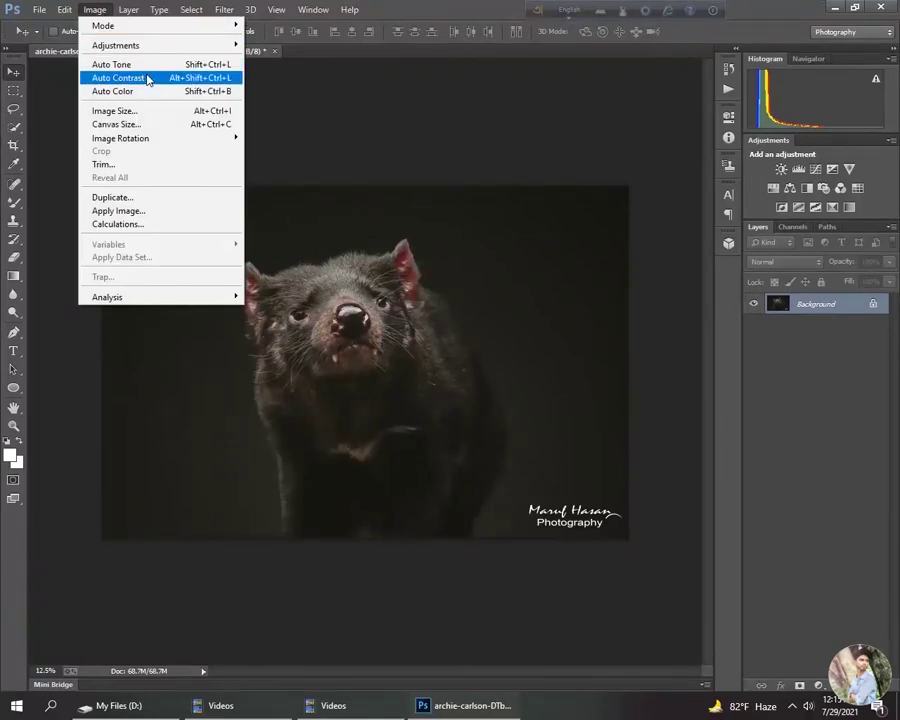
{"action": "left_click", "coordinate": [152, 79]}
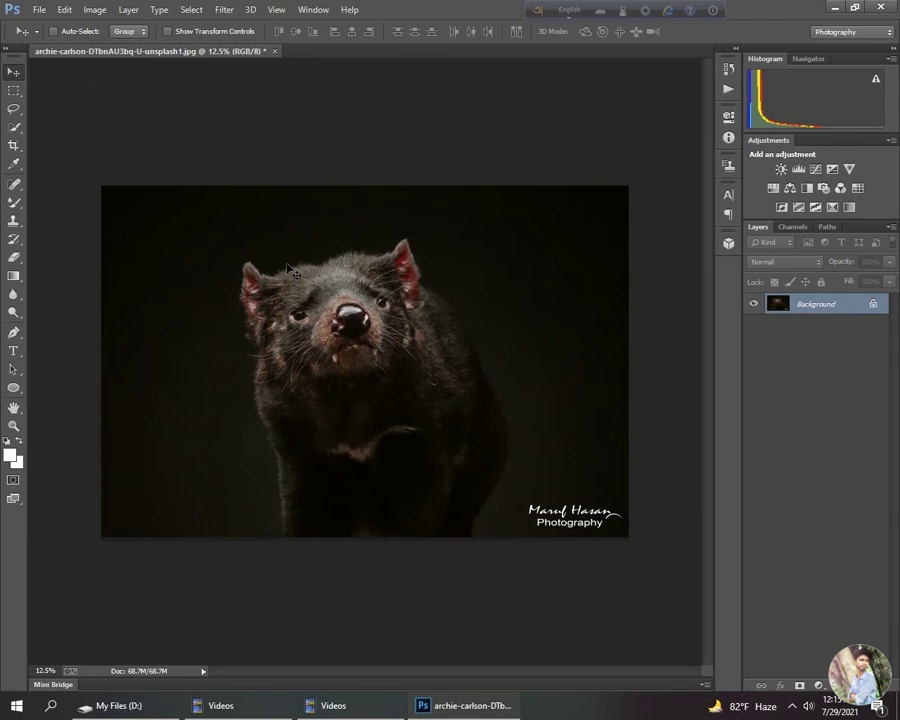
{"action": "left_click", "coordinate": [64, 9]}
{"action": "left_click", "coordinate": [90, 53]}
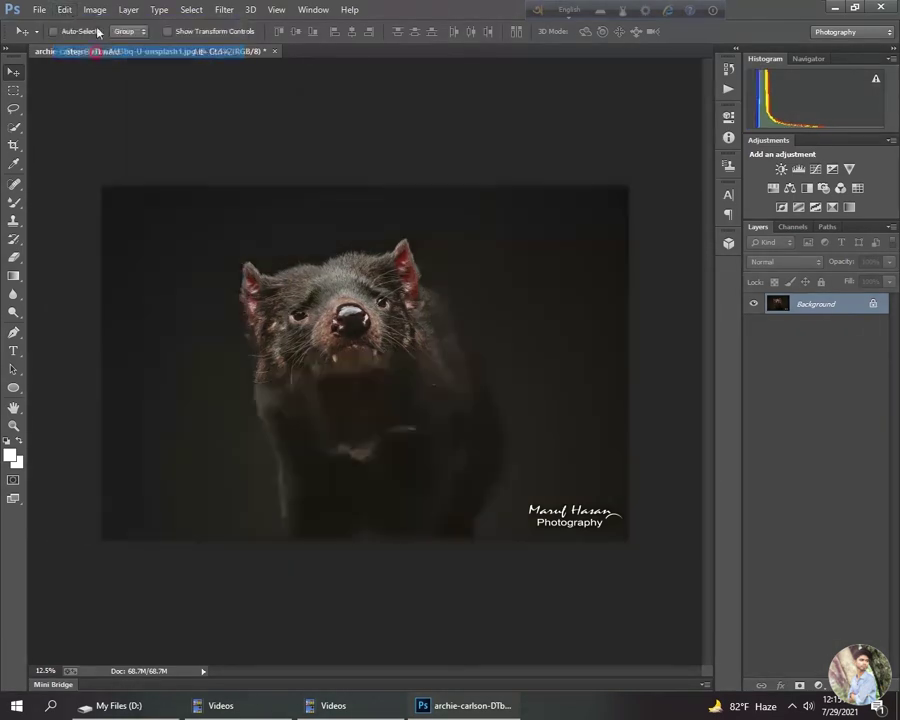
Apply Auto Color to the animal photo, and step backward to undo it.
{"action": "left_click", "coordinate": [96, 10]}
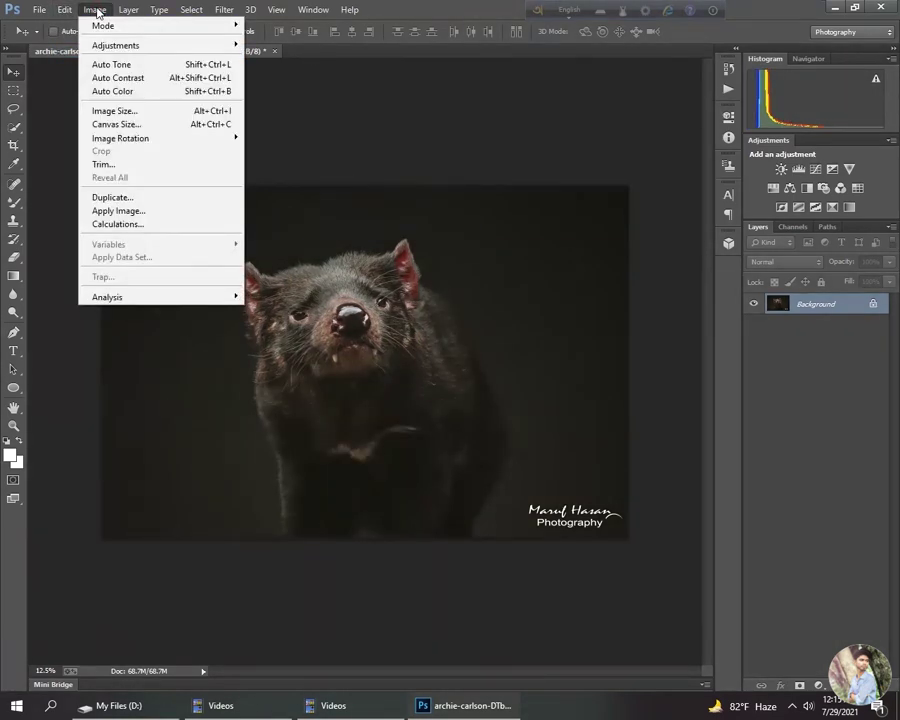
{"action": "left_click", "coordinate": [155, 92]}
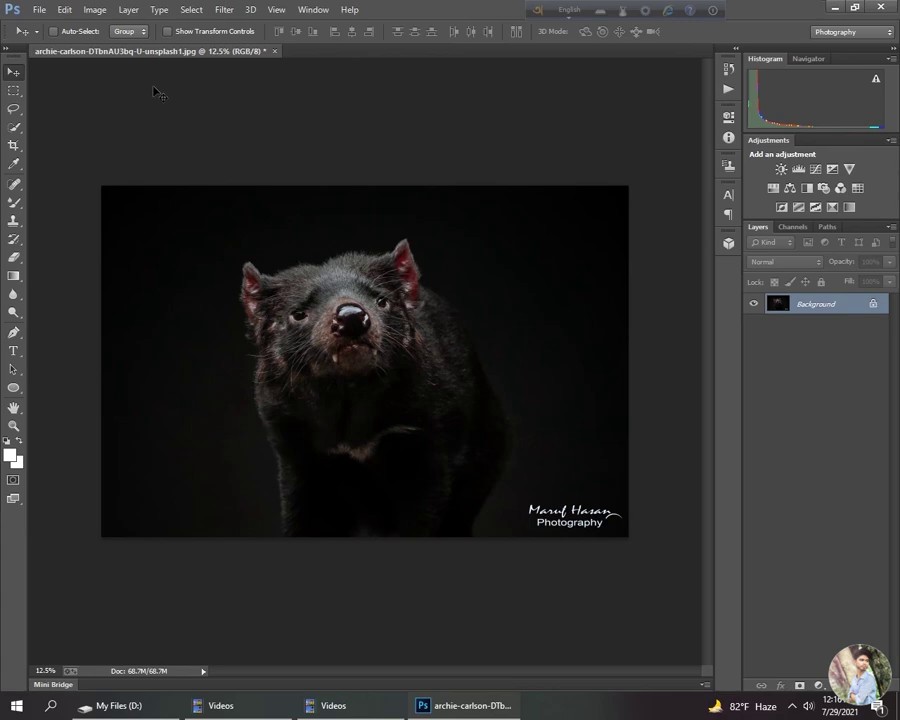
{"action": "left_click", "coordinate": [65, 9]}
{"action": "left_click", "coordinate": [78, 42]}
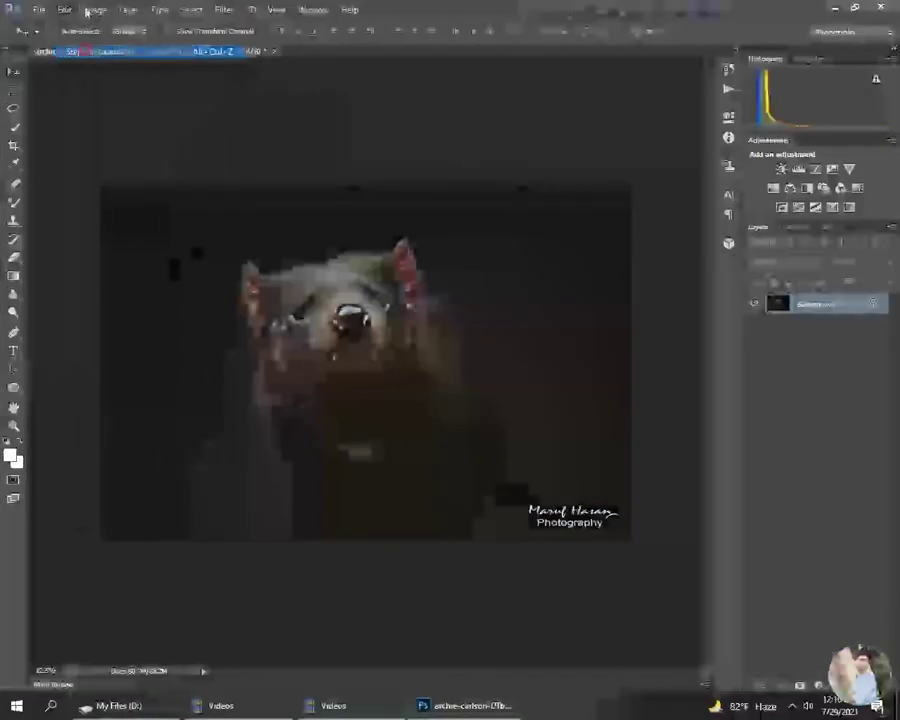
Look through the remaining image commands, from Image Size, Canvas Size and Image Rotation to Calculations and Analysis, without applying any.
{"action": "left_click", "coordinate": [94, 9]}
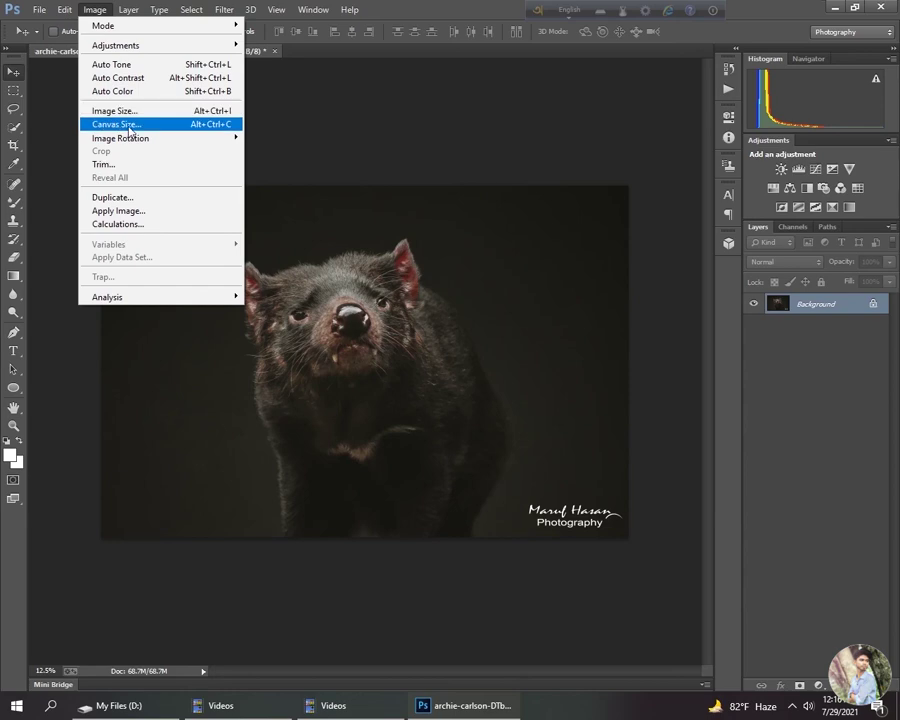
{"action": "mouse_move", "coordinate": [156, 140]}
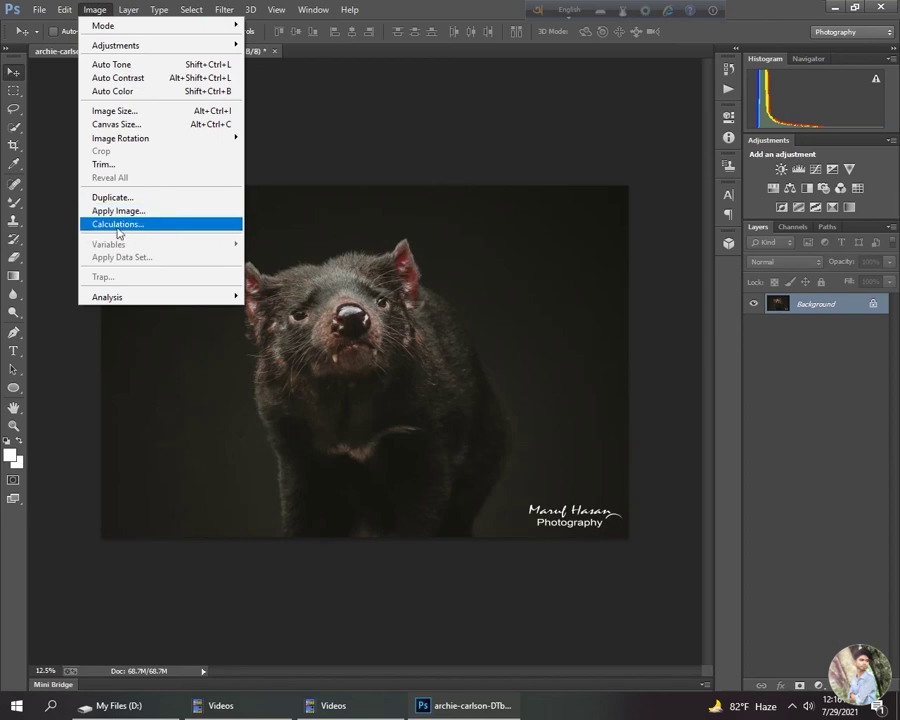
{"action": "mouse_move", "coordinate": [104, 298]}
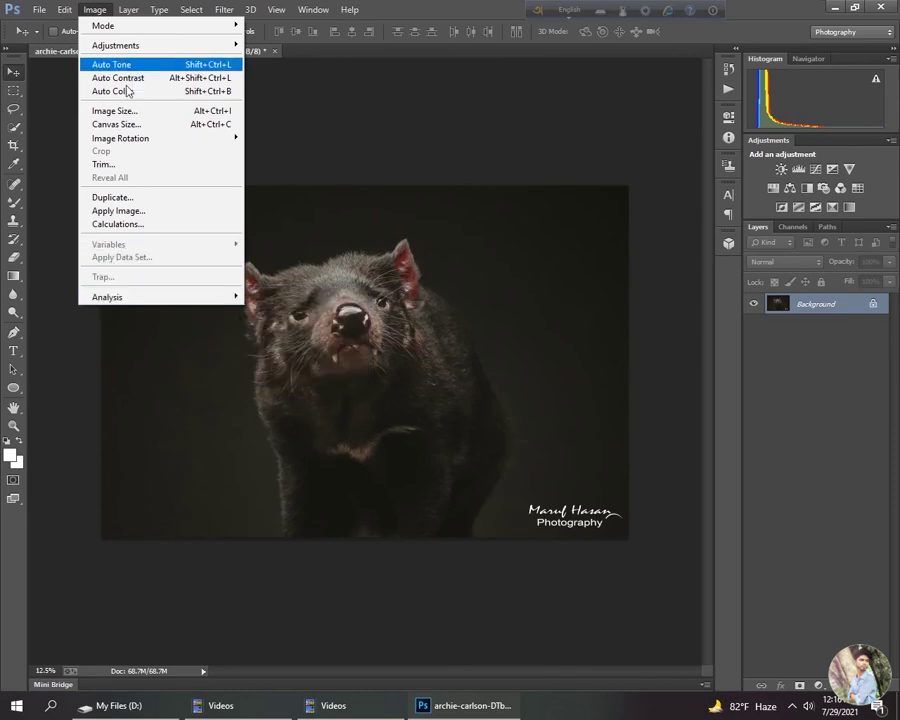
{"action": "mouse_move", "coordinate": [209, 297]}
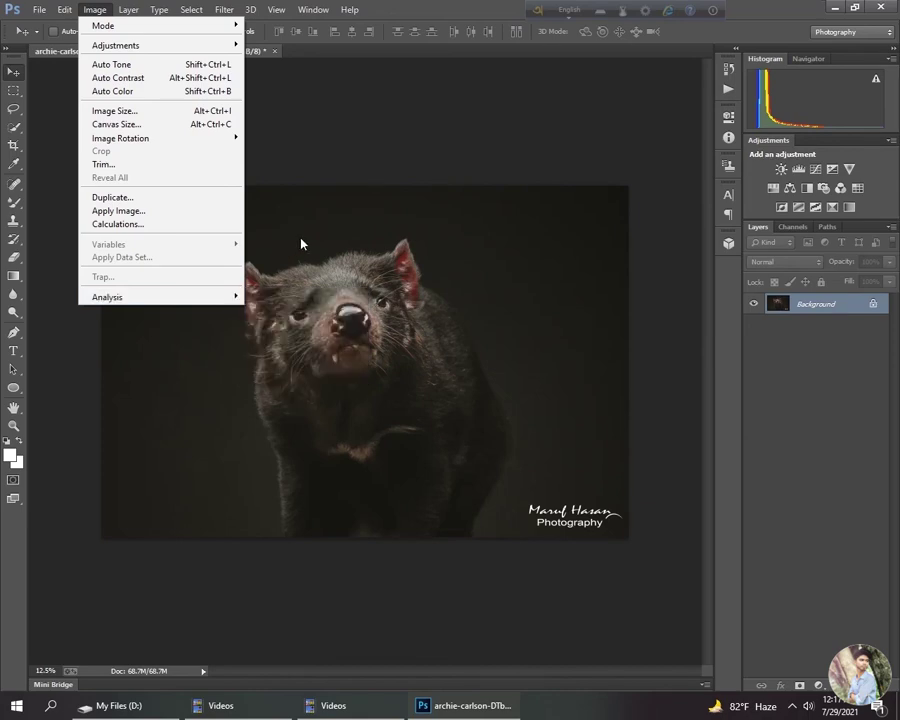
{"action": "left_click", "coordinate": [301, 243]}
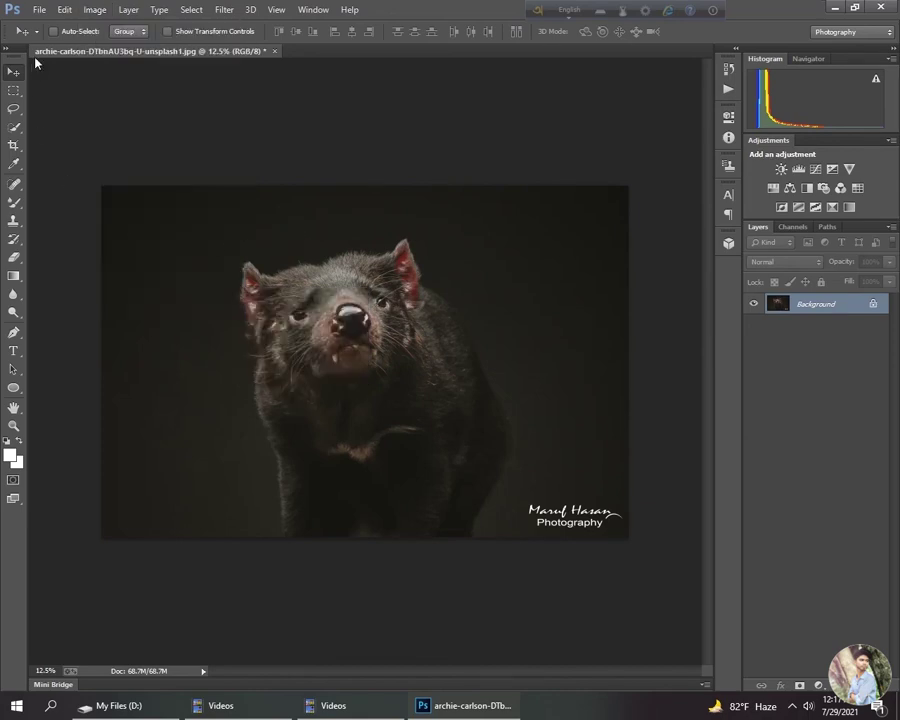